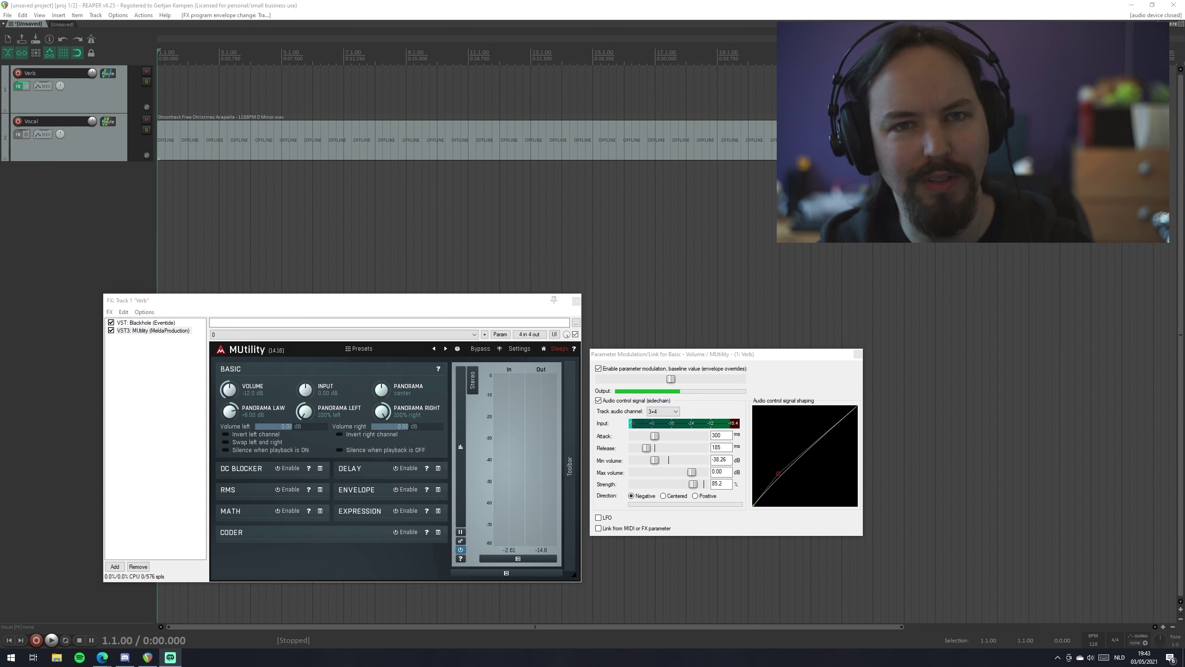
Step: Play the project from the start to hear the vocal with its sidechained reverb, and stop playback
click(404, 30)
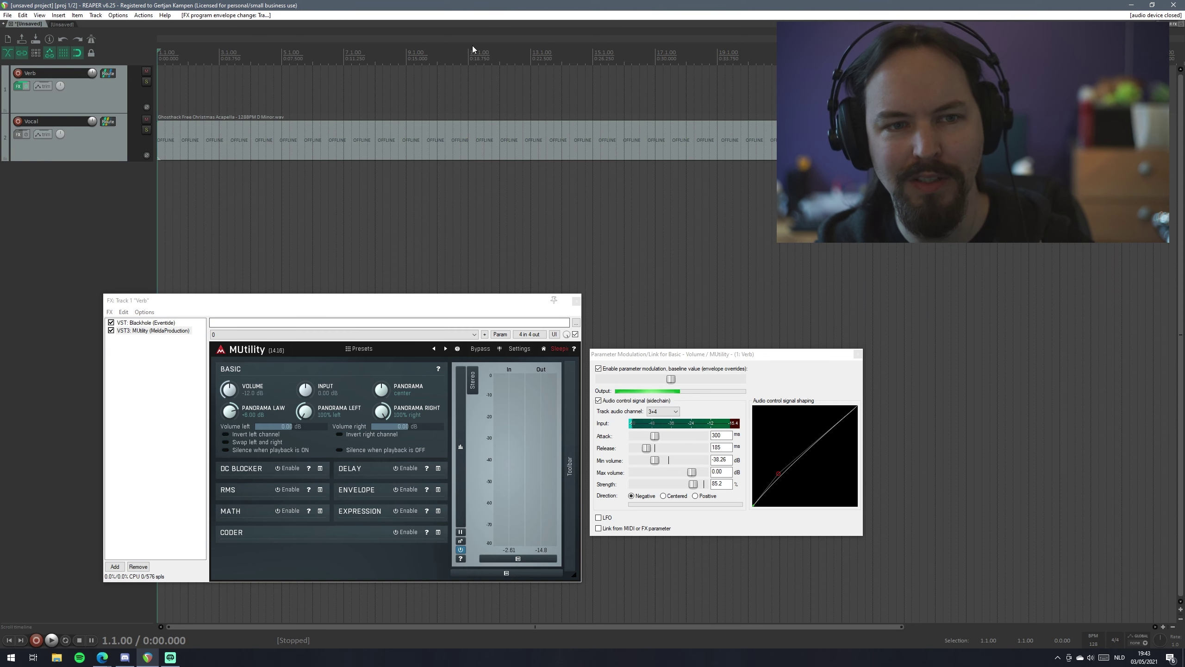
key(space)
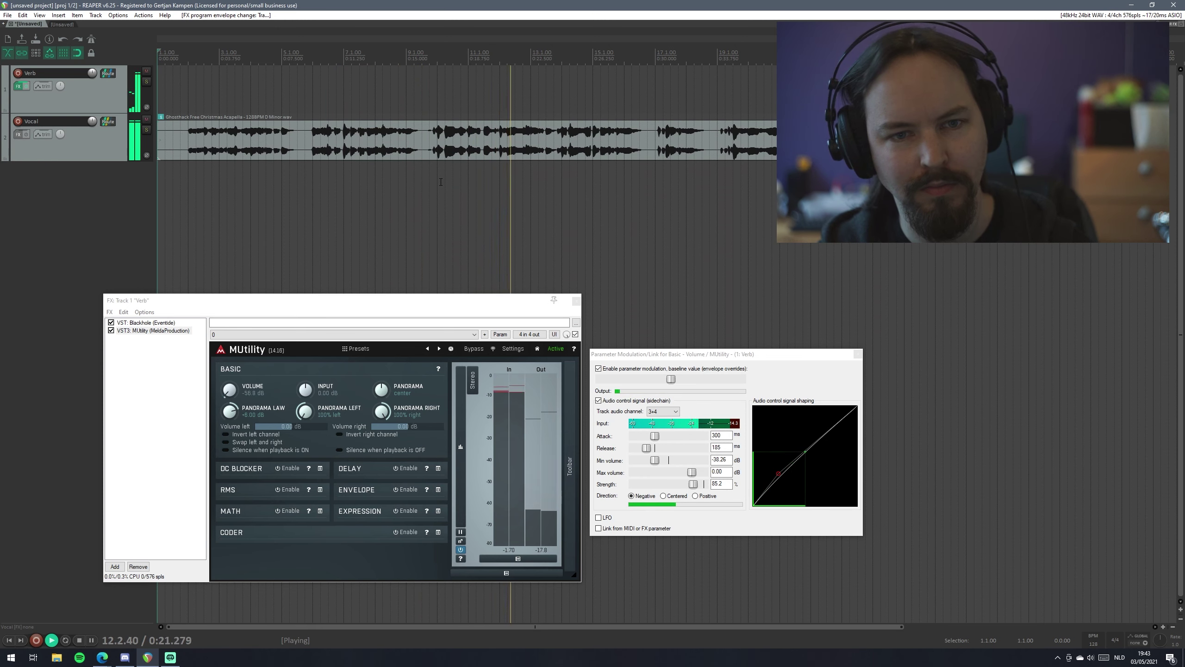
key(space)
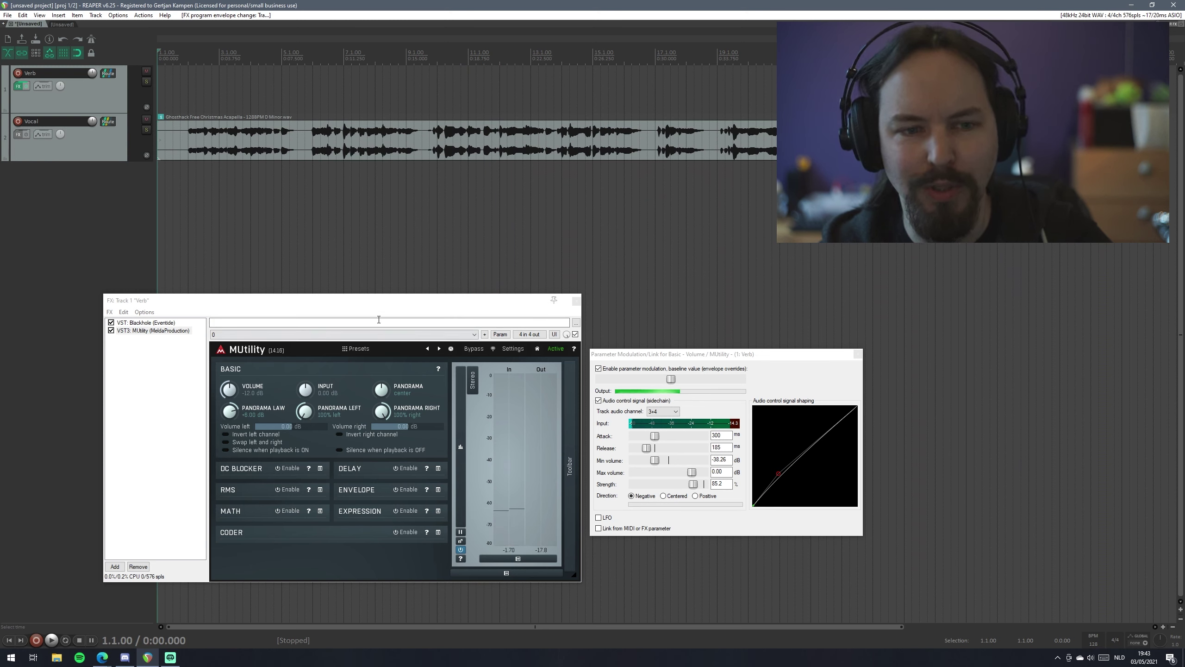
click(394, 308)
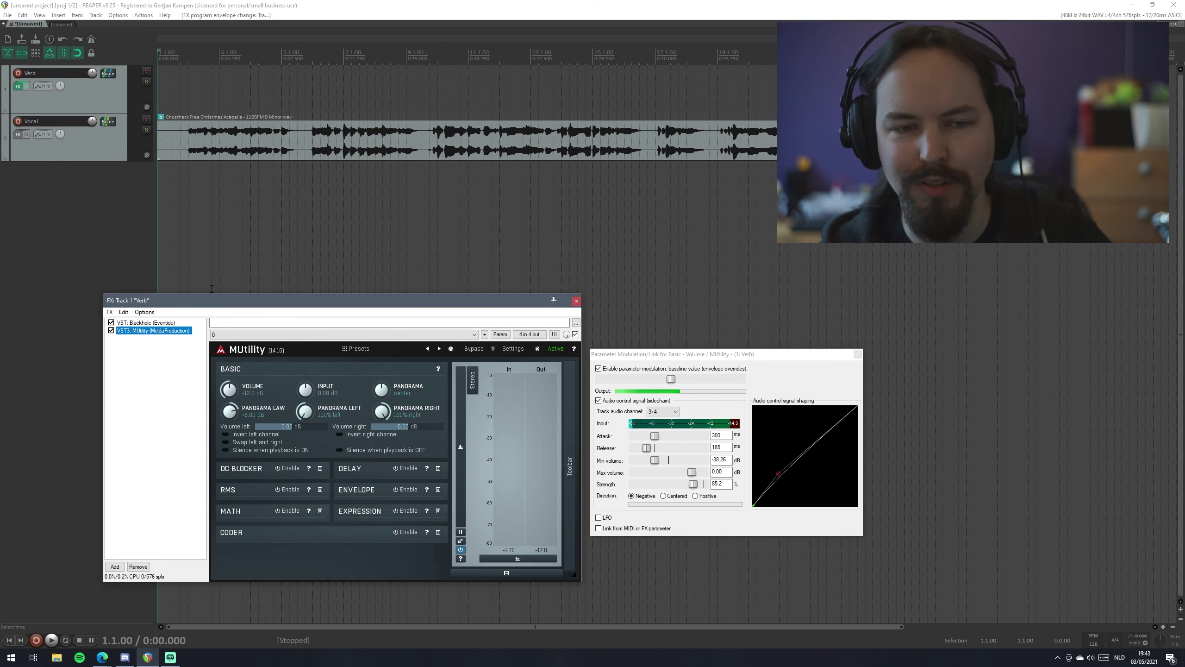
click(132, 161)
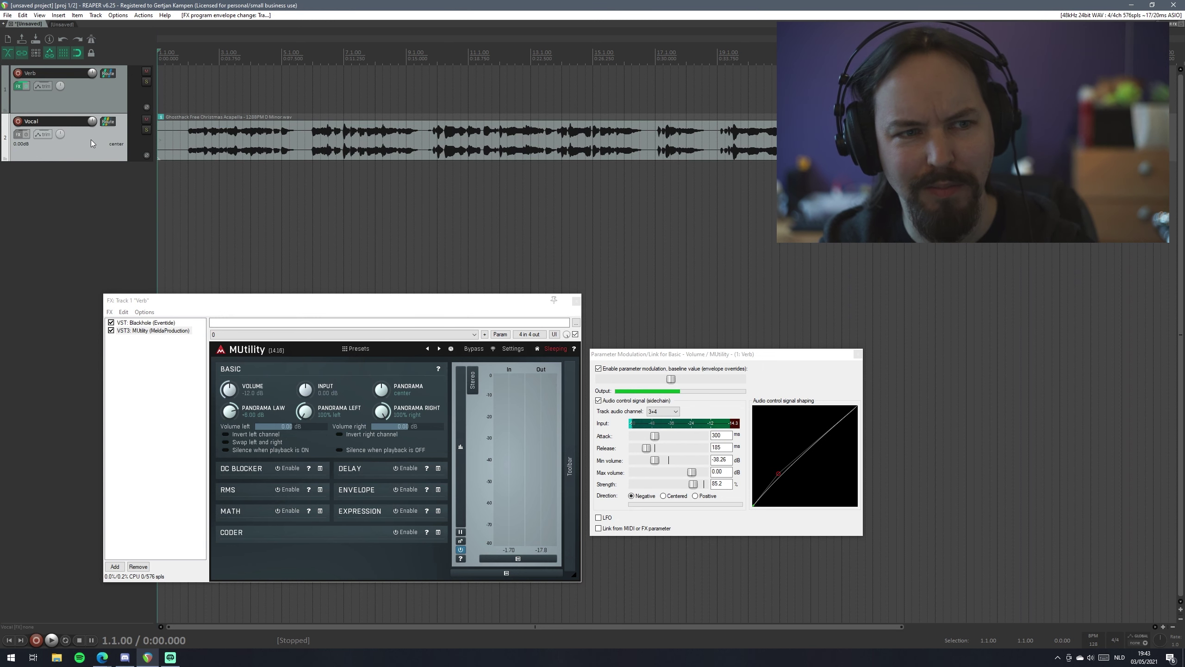
click(101, 80)
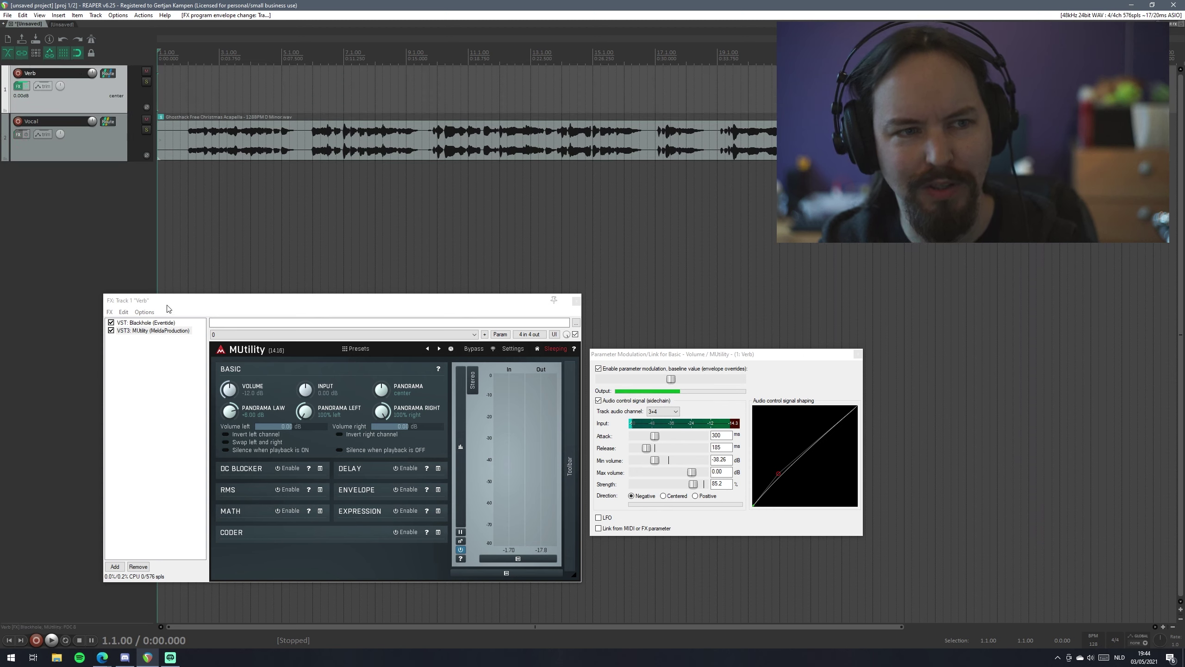
drag(169, 302, 164, 300)
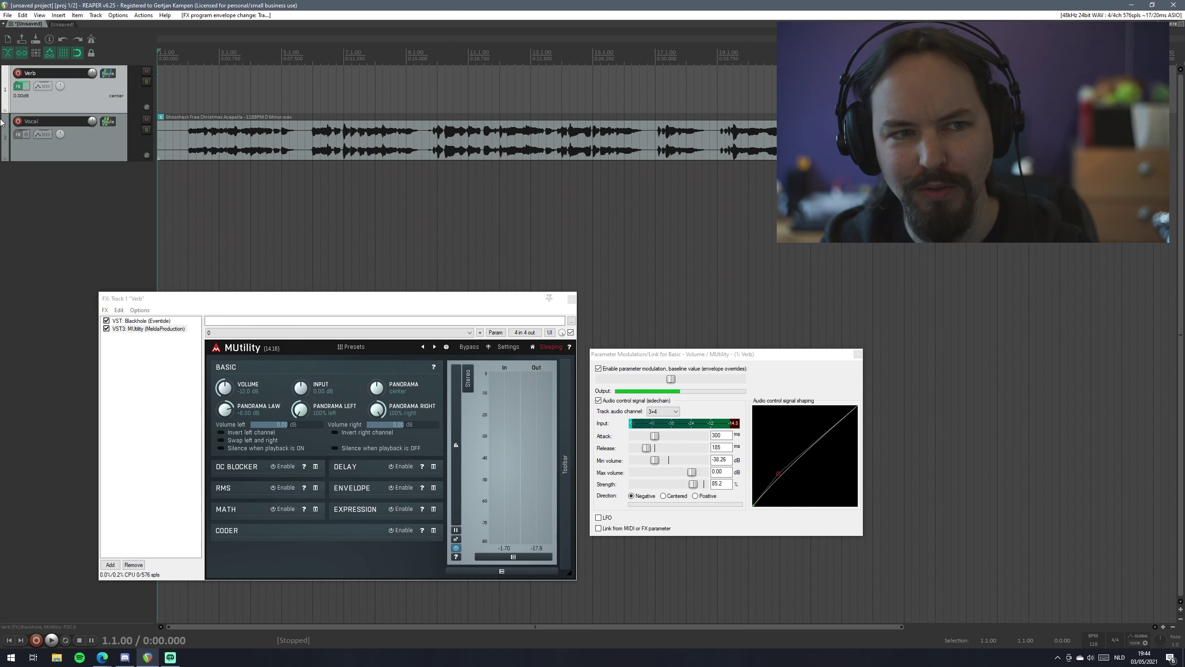
Step: Reopen the Verb track's effects chain and examine the Blackhole reverb in its own floating window
click(16, 88)
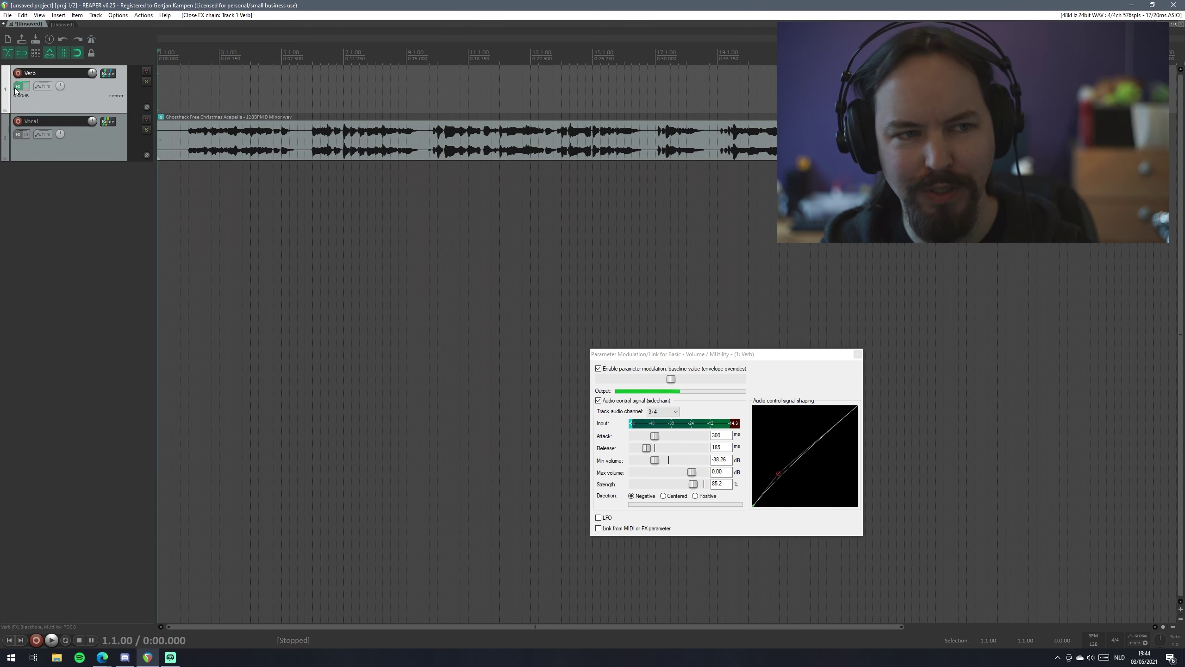
click(16, 88)
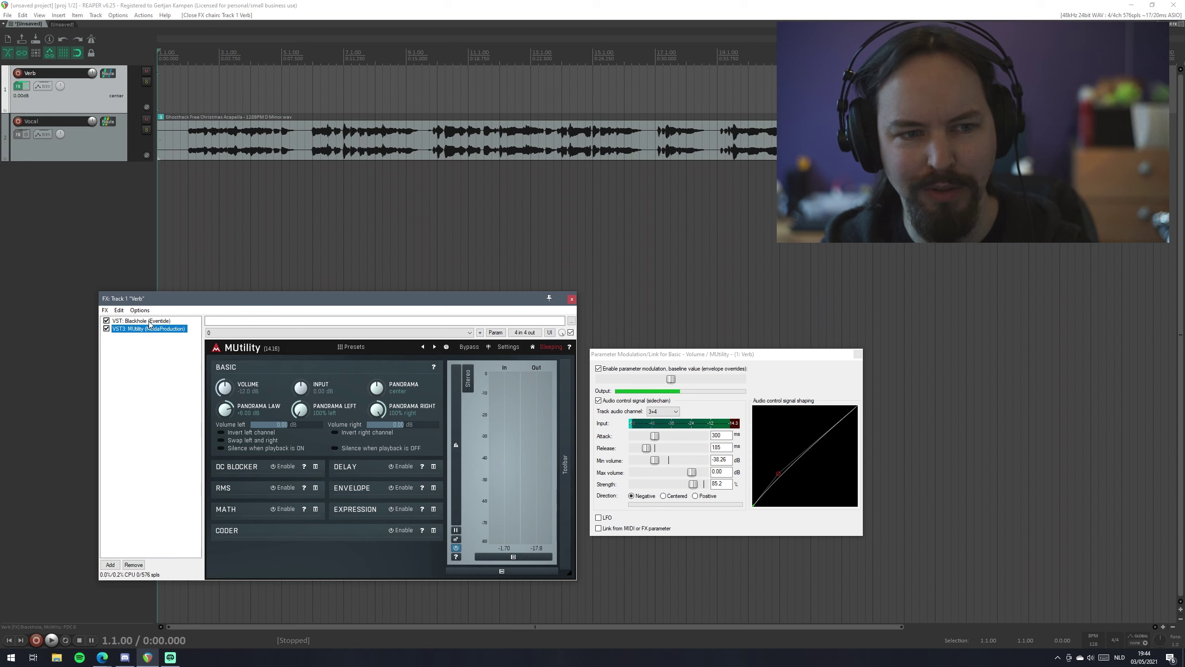
click(142, 321)
double_click(142, 321)
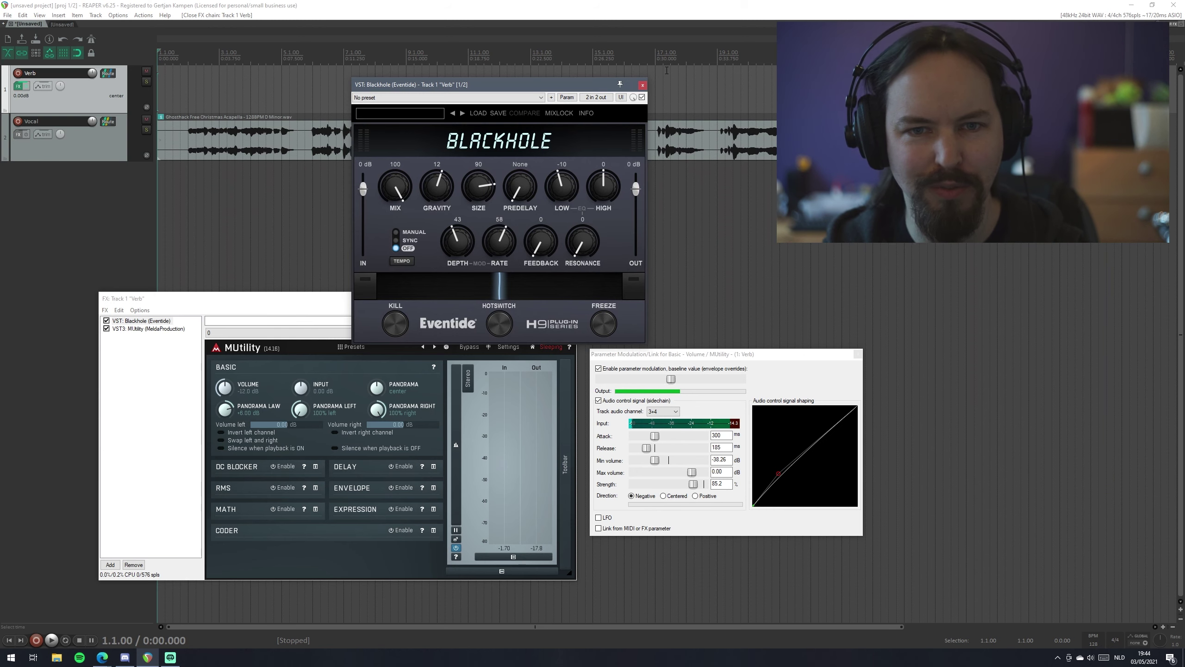
click(643, 86)
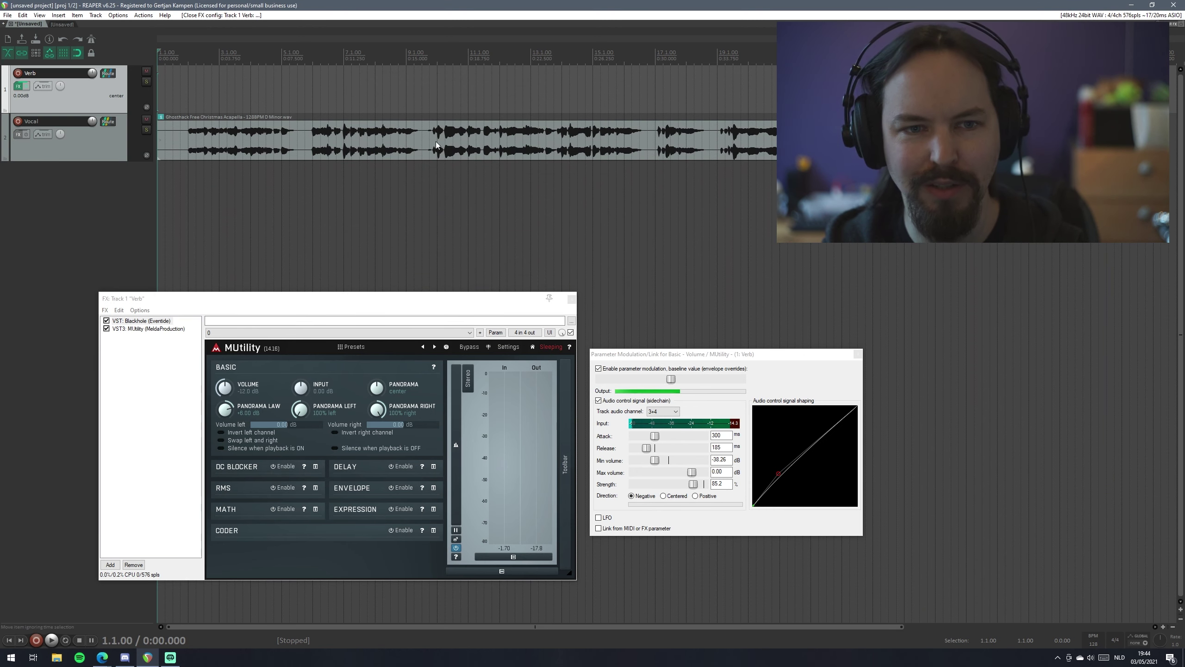
Step: Play a short passage of the vocal from 8.4.00 to hear the reverb, and stop playback
click(398, 143)
key(space)
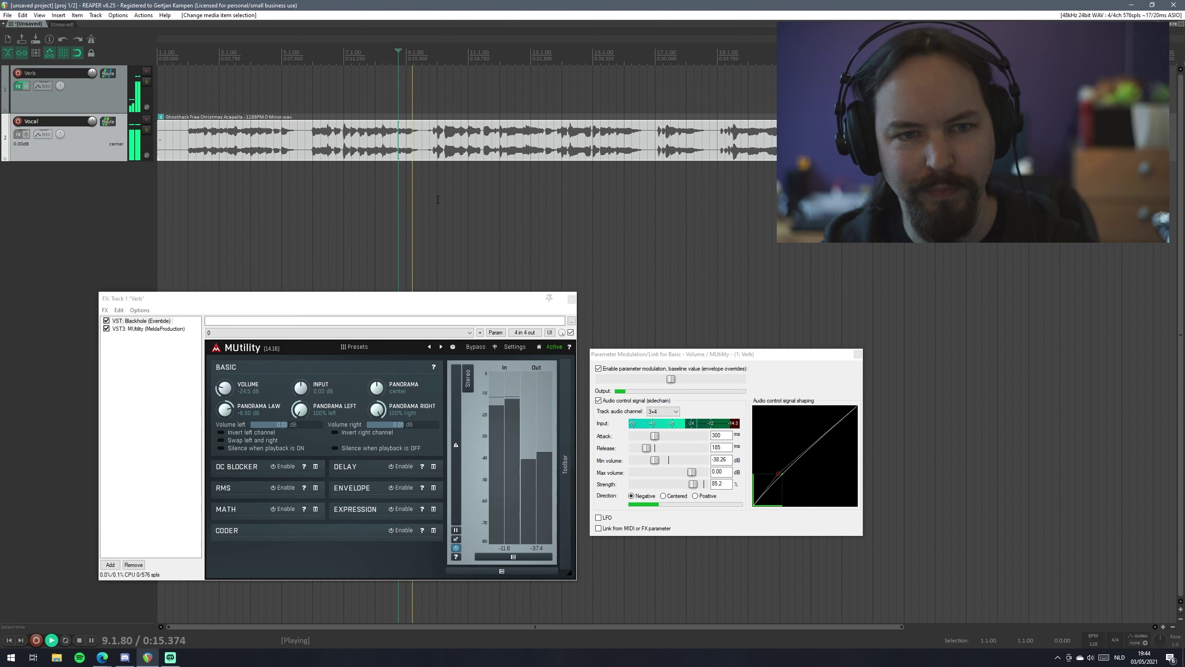
key(space)
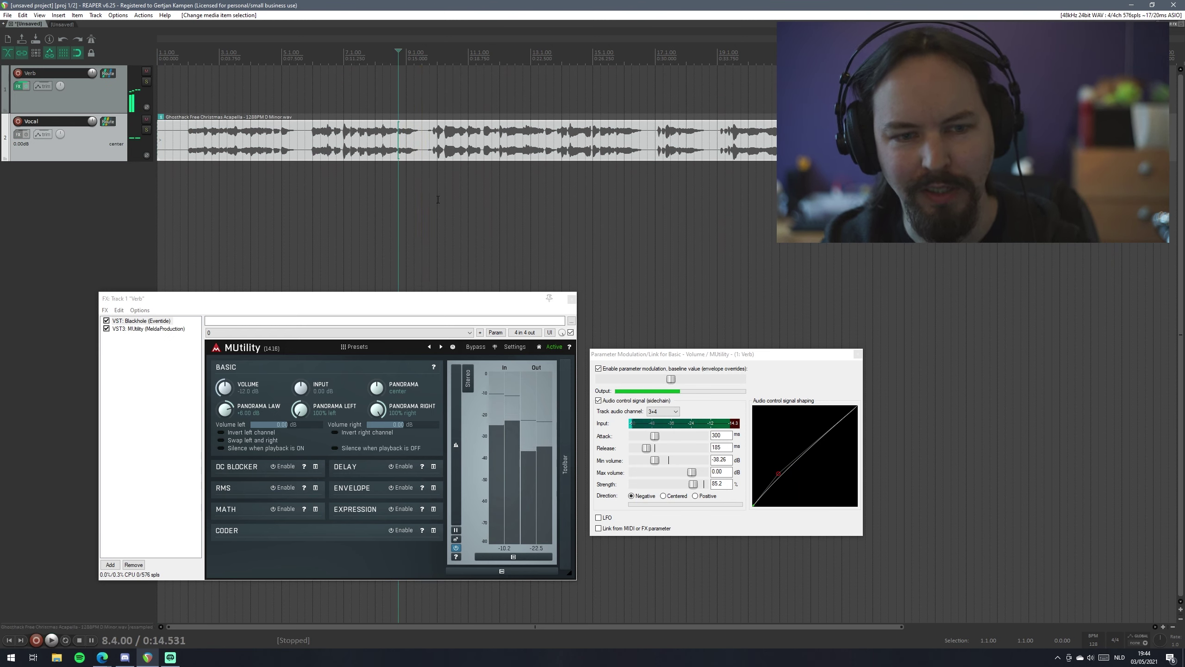
Step: Review Blackhole's settings once more and bring up MUtility in Verb's effects chain beside its parameter modulation window
double_click(154, 323)
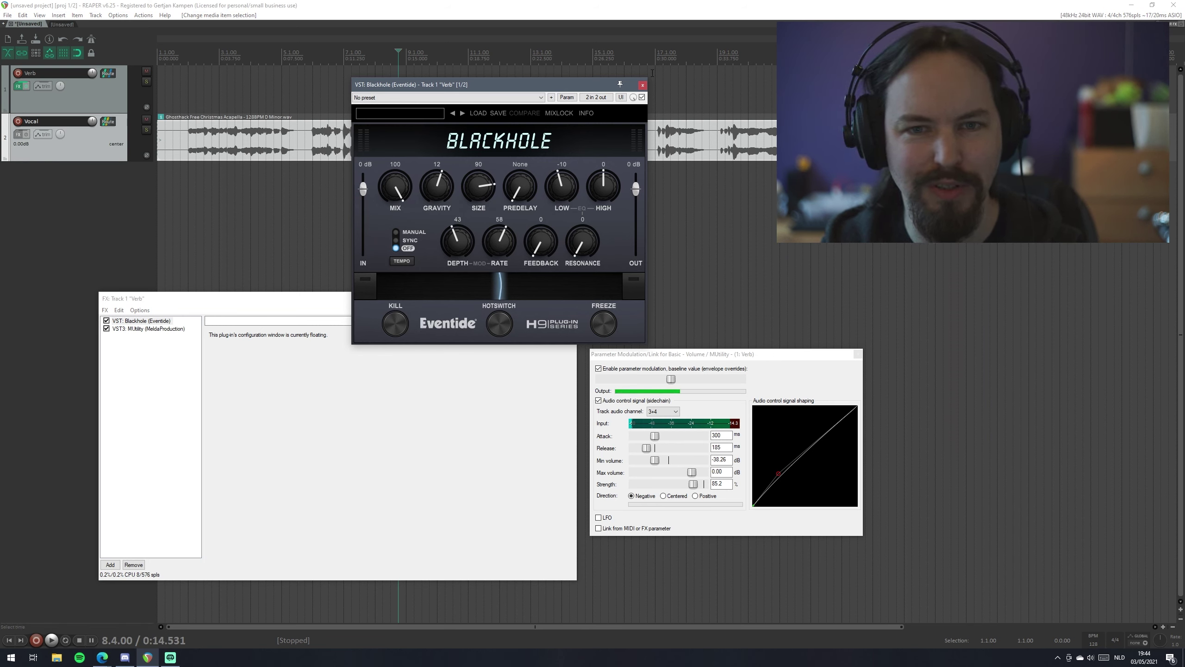
click(642, 85)
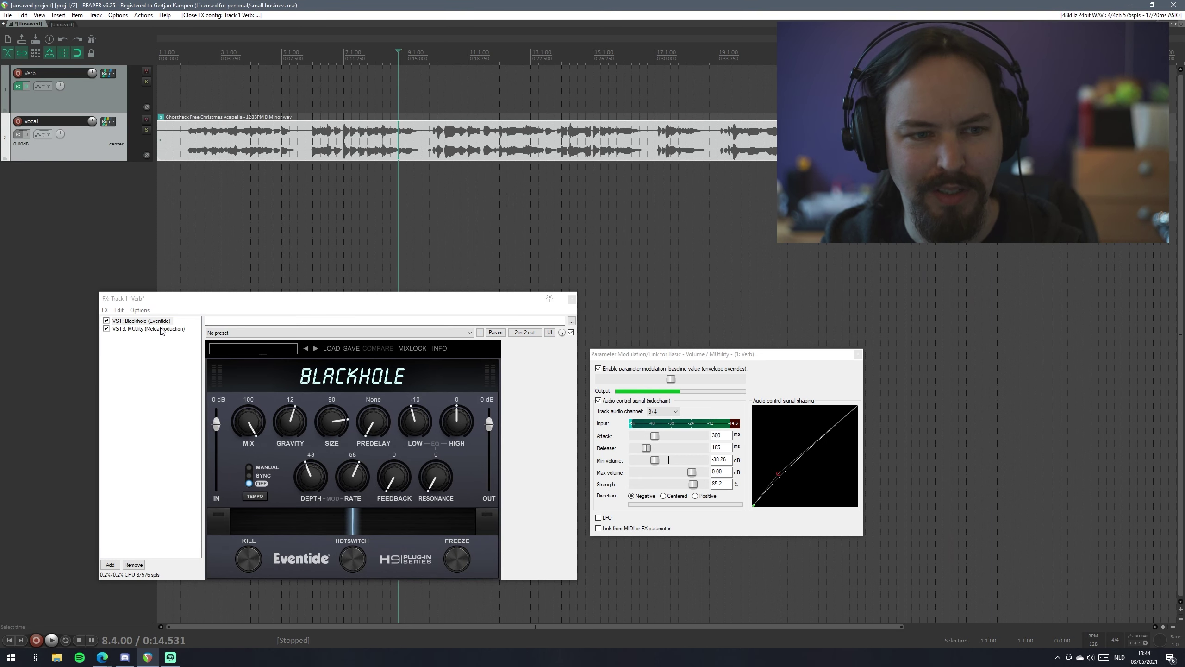
mouse_move(236, 302)
mouse_down()
mouse_move(227, 257)
mouse_move(246, 285)
mouse_move(238, 300)
mouse_up()
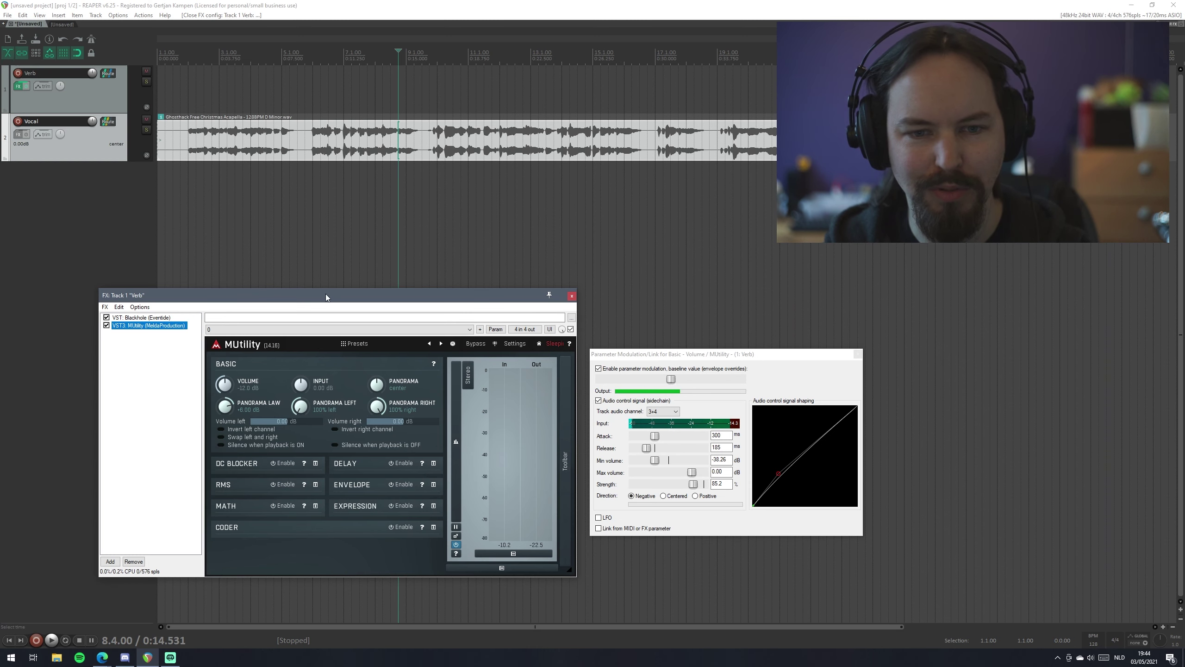
drag(326, 294, 308, 242)
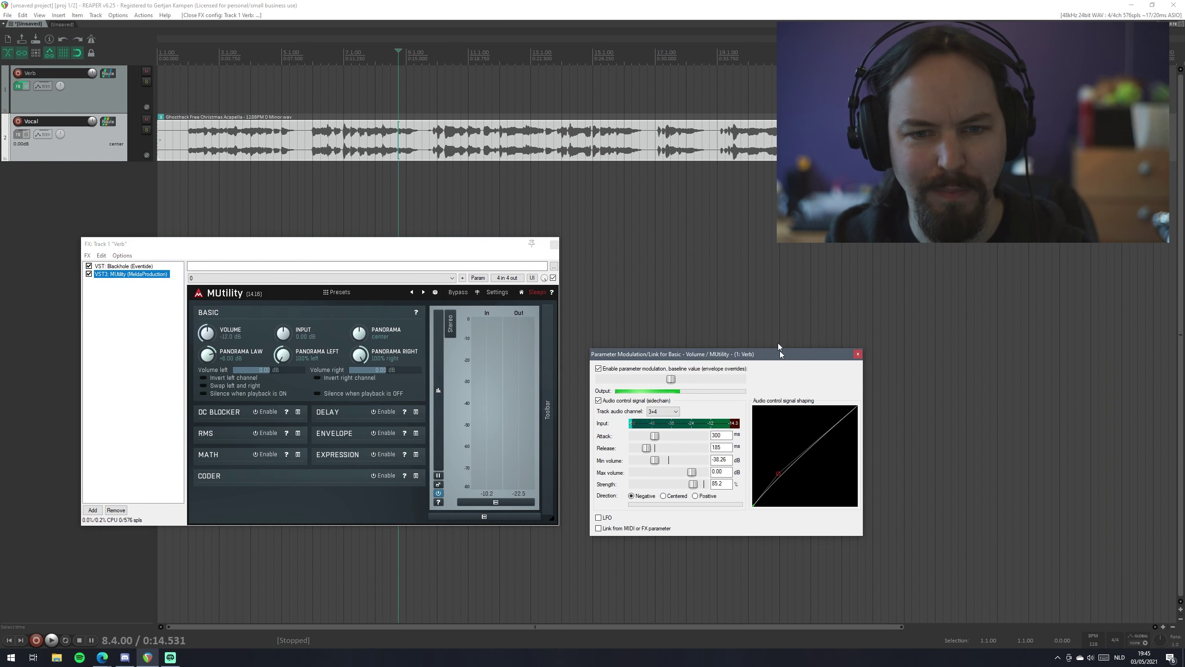
drag(780, 350, 776, 285)
Step: Check the Vocal track's effects chain and close it without adding a plug-in
click(95, 94)
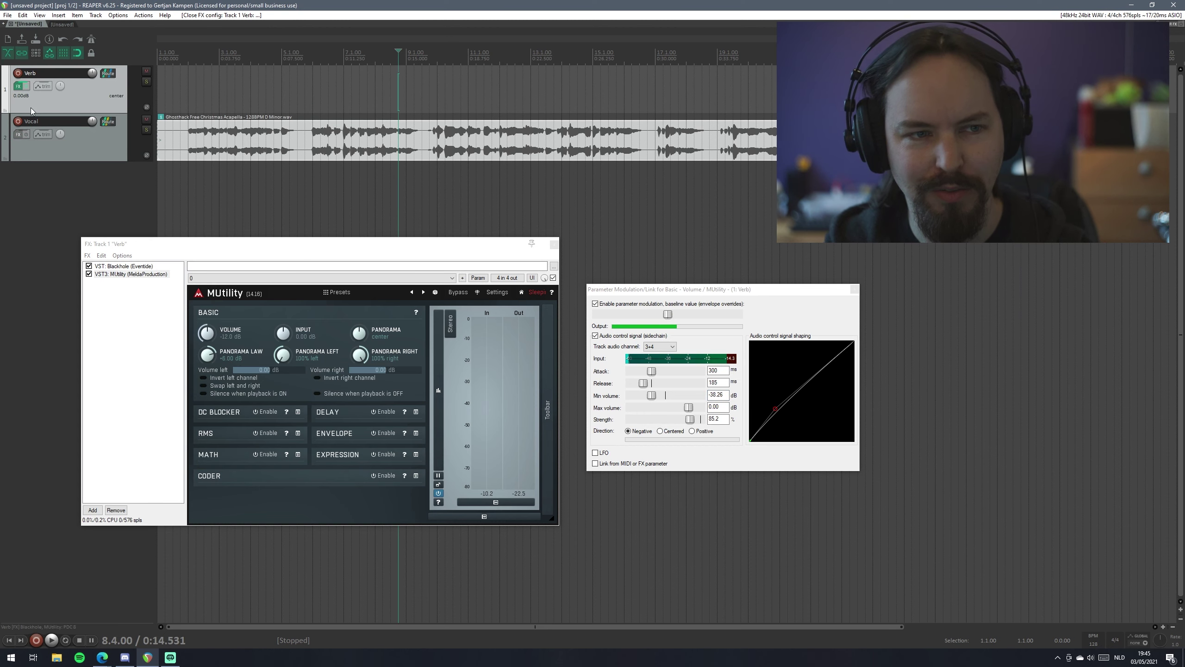
click(32, 148)
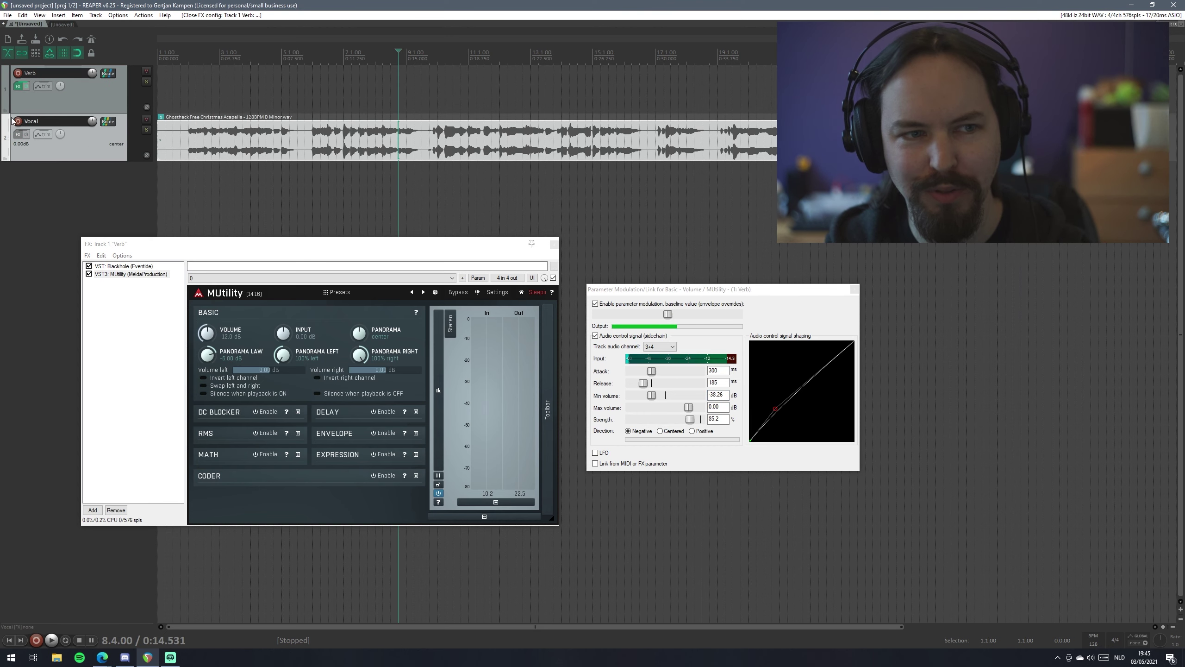
click(18, 134)
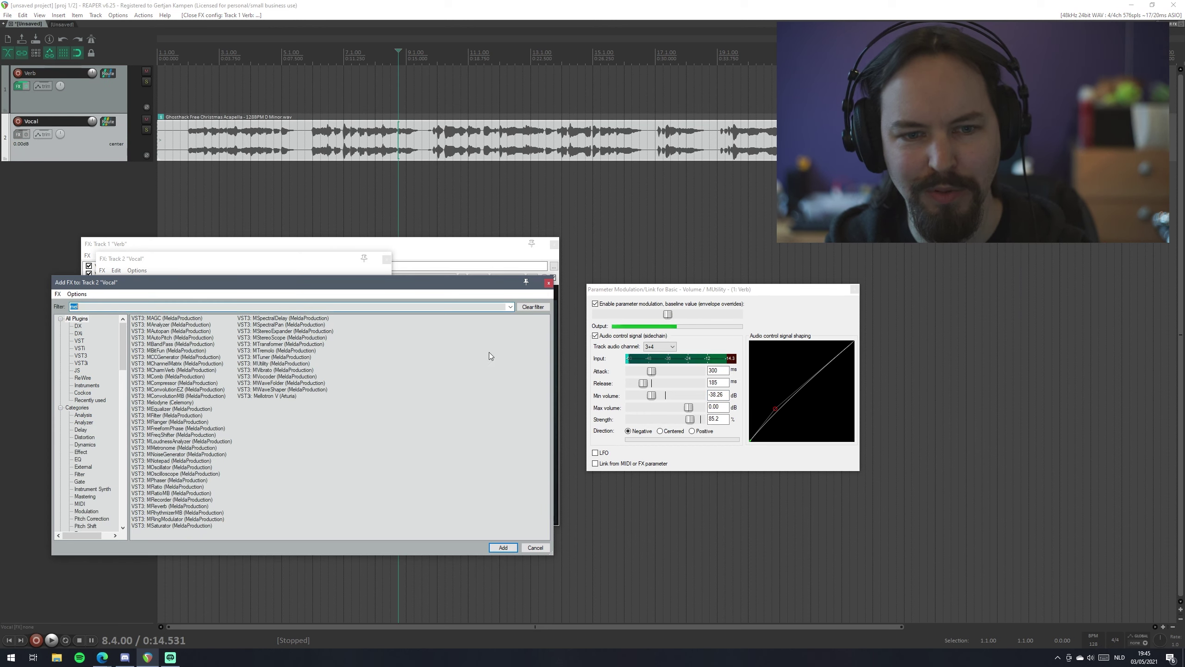
key(Escape)
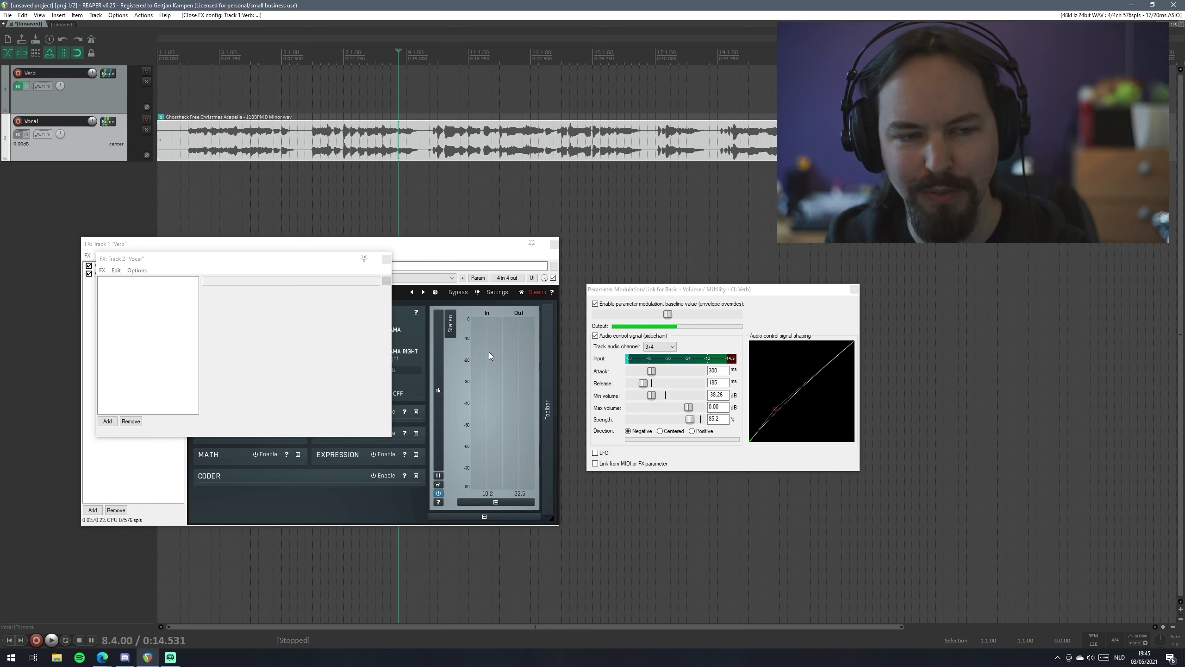
click(223, 261)
click(387, 260)
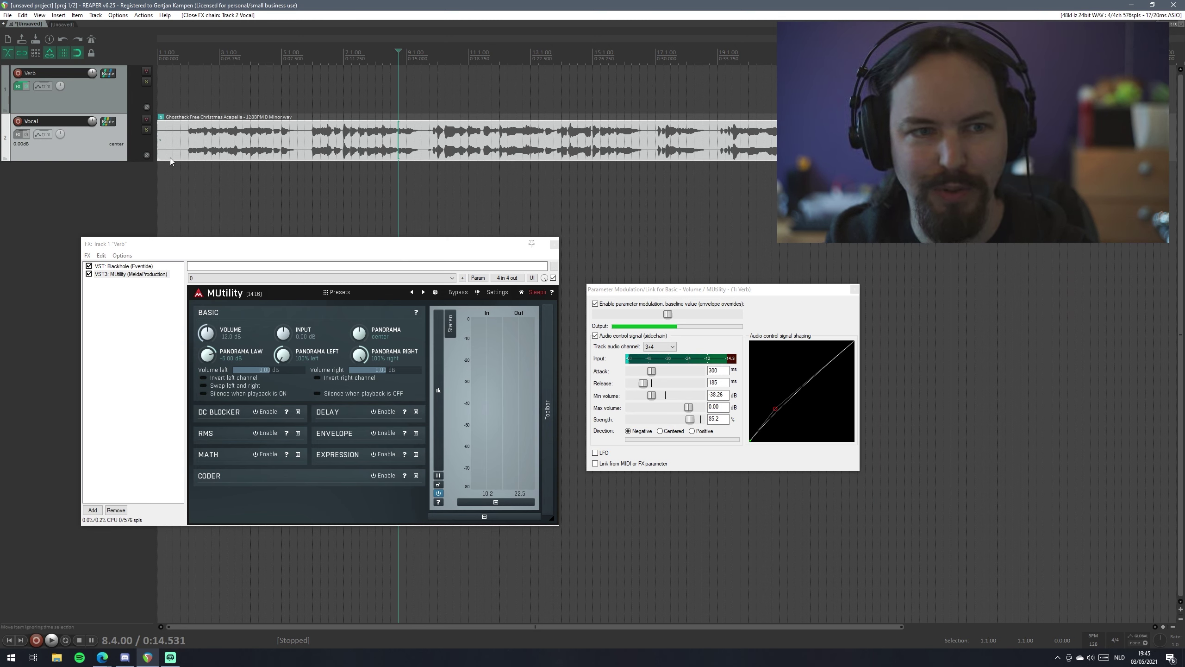
Step: Open the Track Wiring diagram and arrange it alongside the effects chain and parameter modulation windows
drag(679, 291, 671, 392)
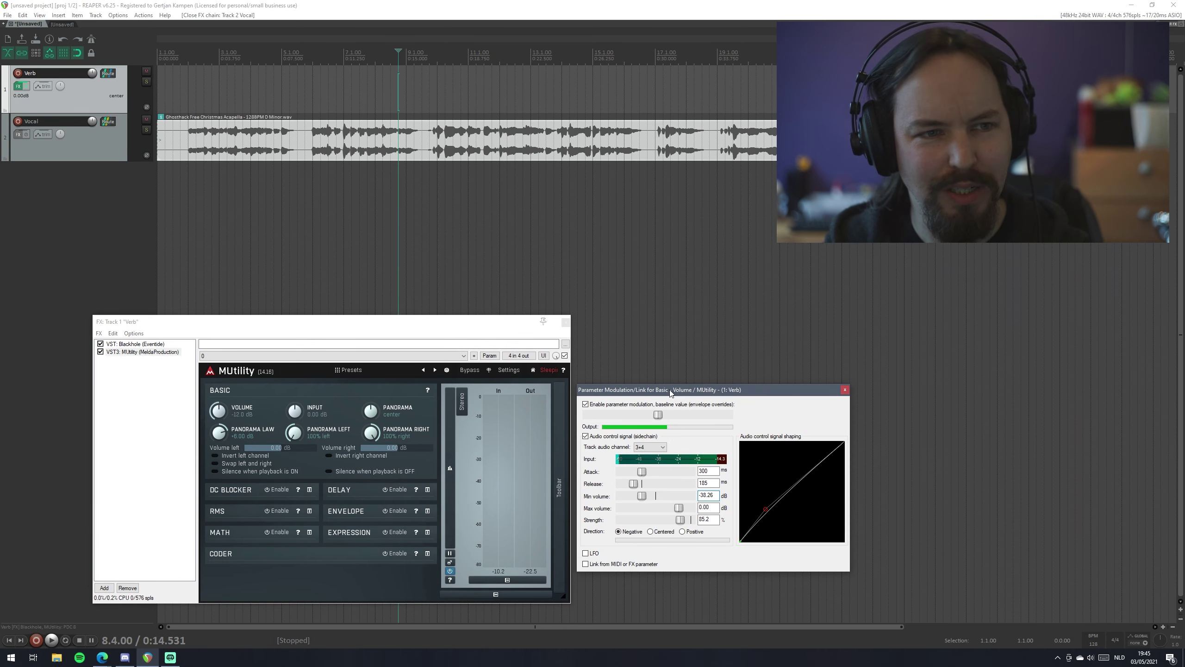
click(67, 90)
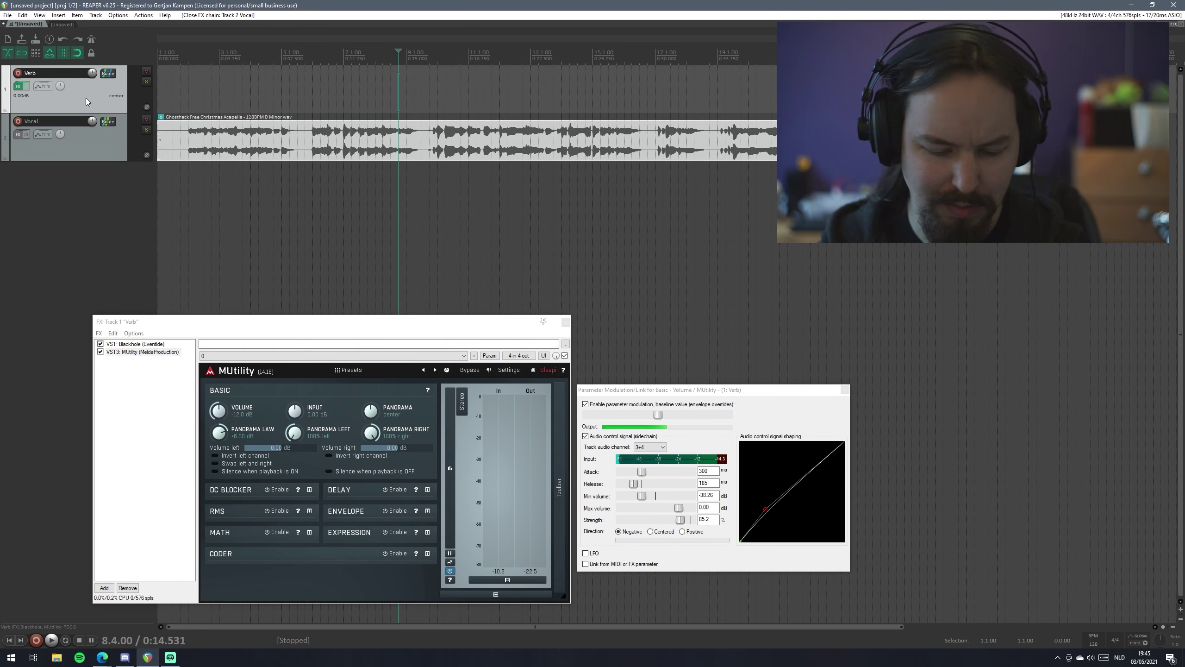
click(39, 16)
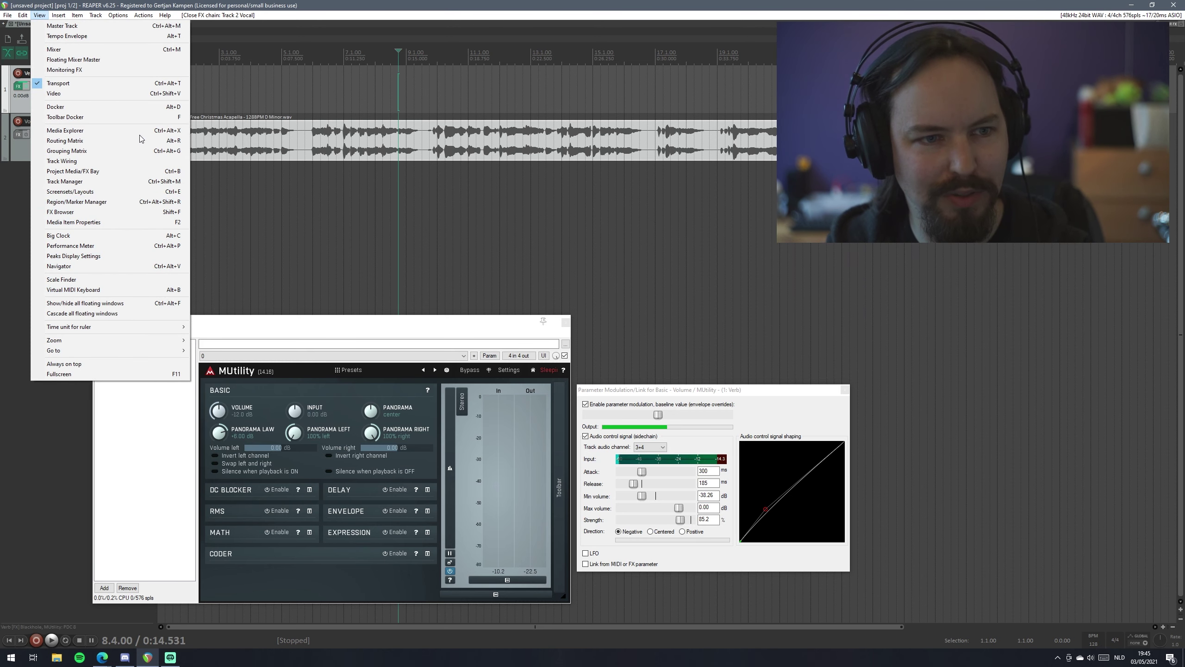
click(135, 161)
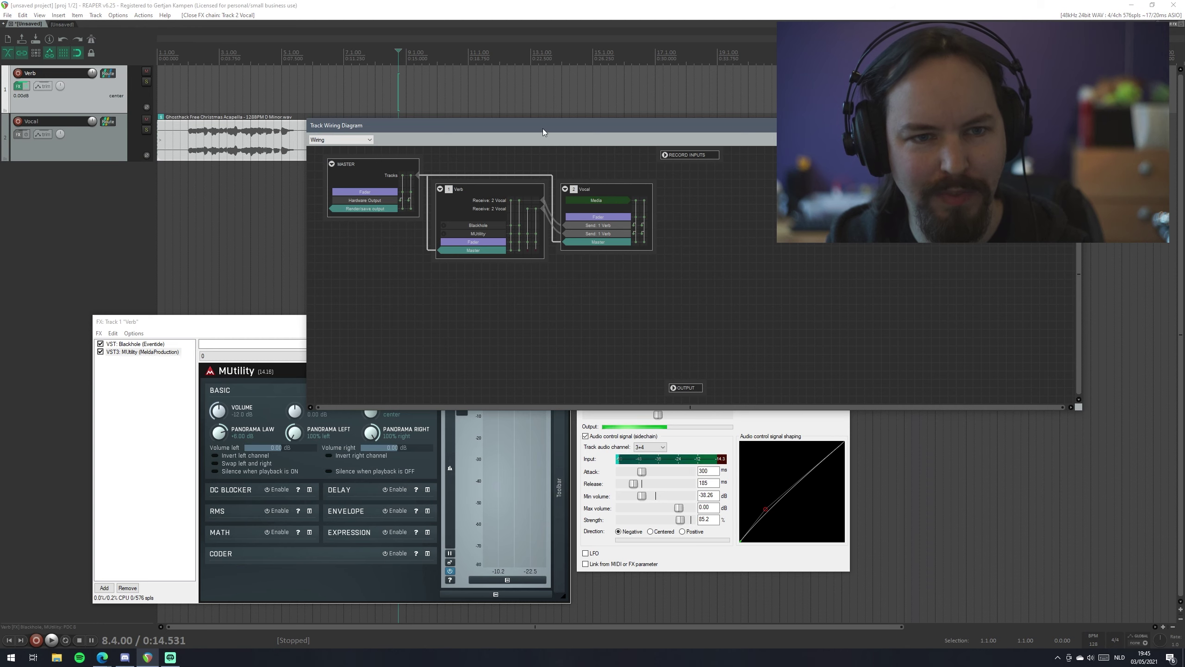
drag(543, 128, 637, 66)
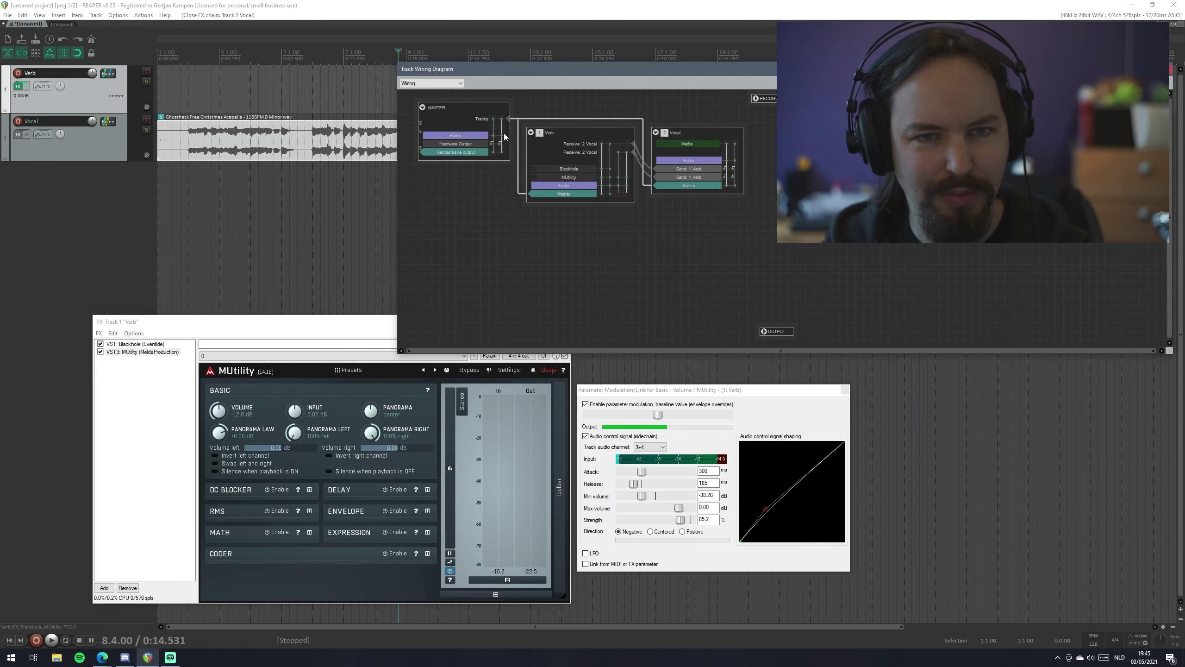
Step: Examine the controls of the send from Vocal to Verb in the wiring diagram
click(571, 128)
click(704, 132)
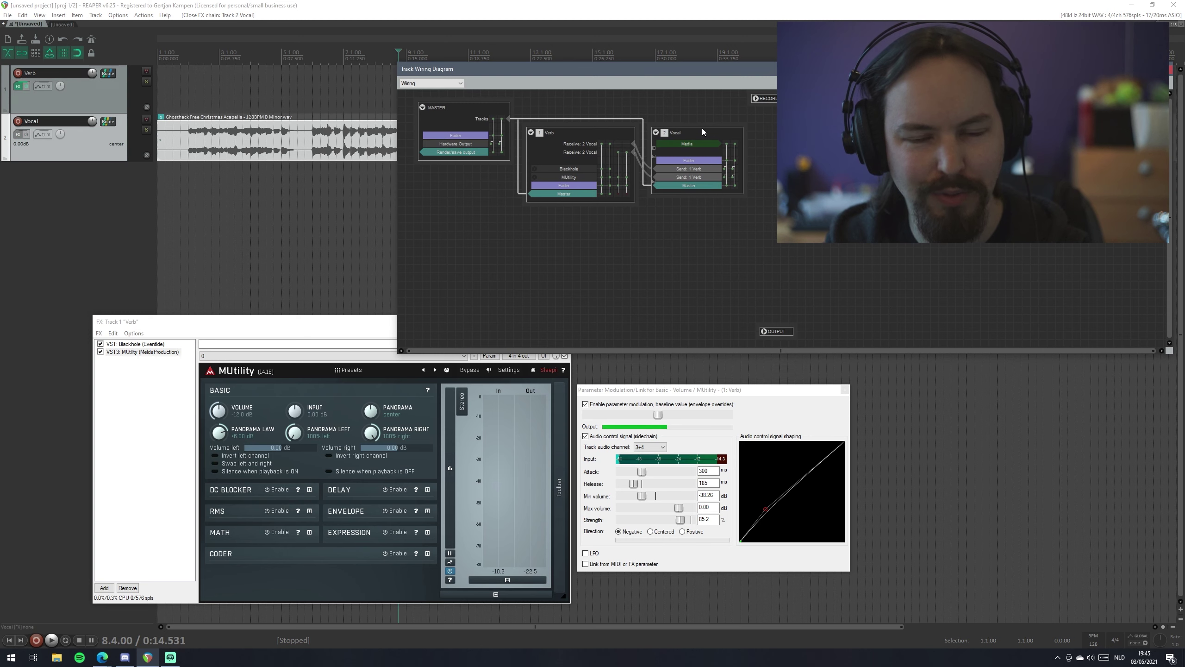
click(633, 147)
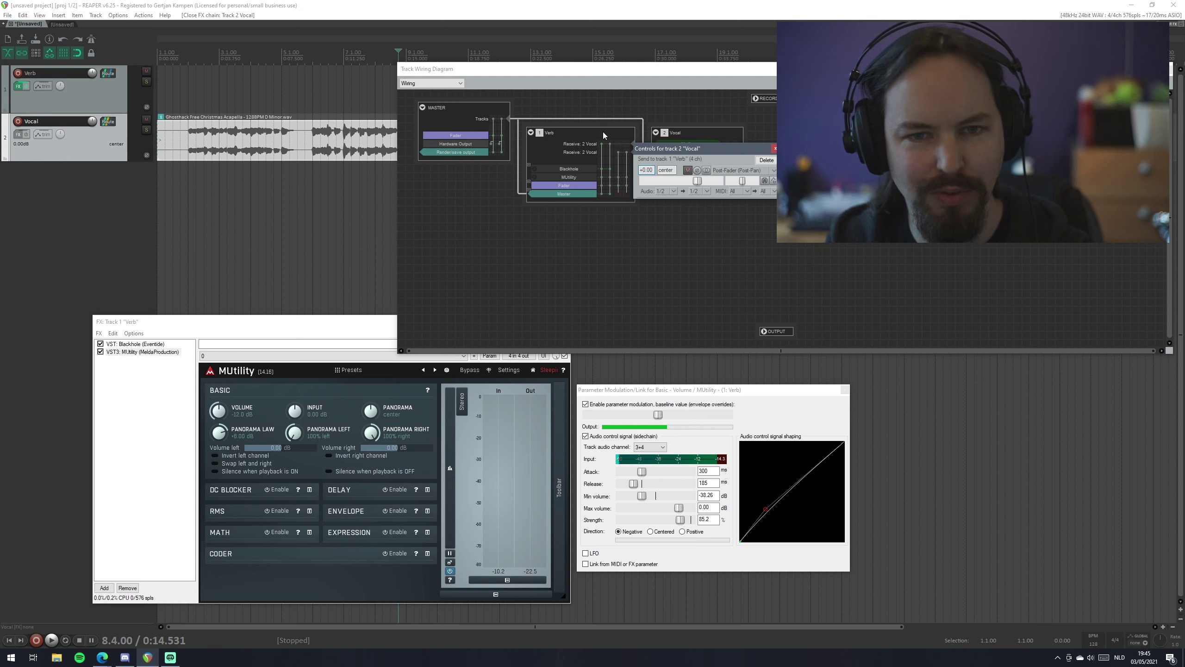
click(623, 207)
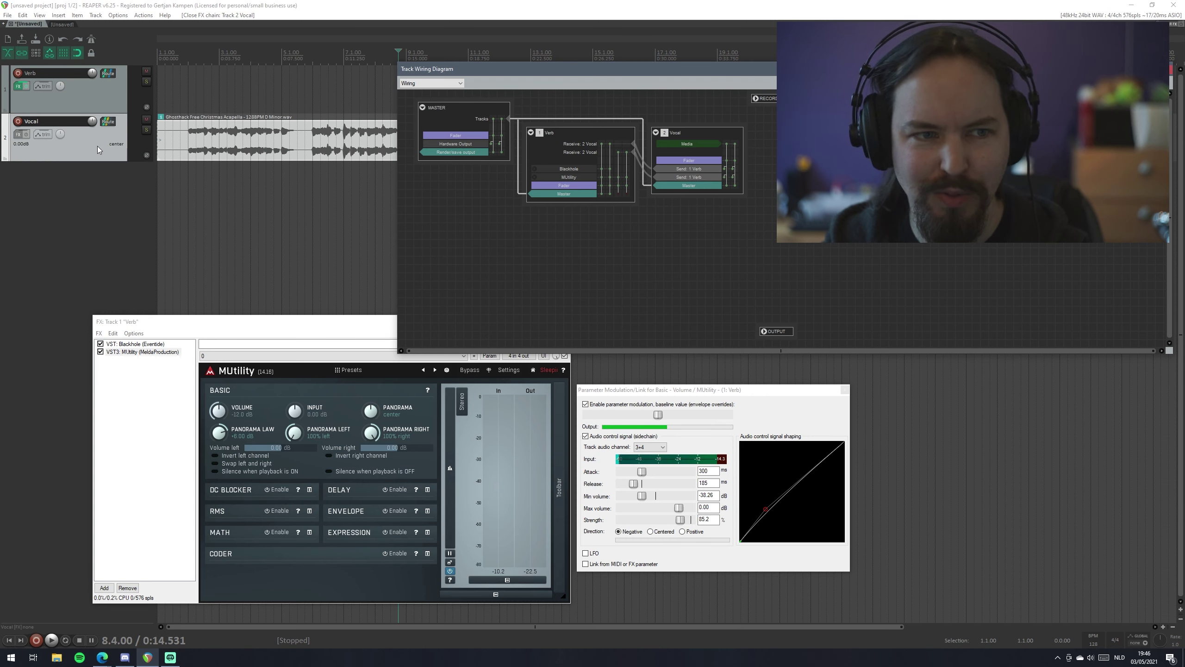
right_click(113, 122)
click(149, 142)
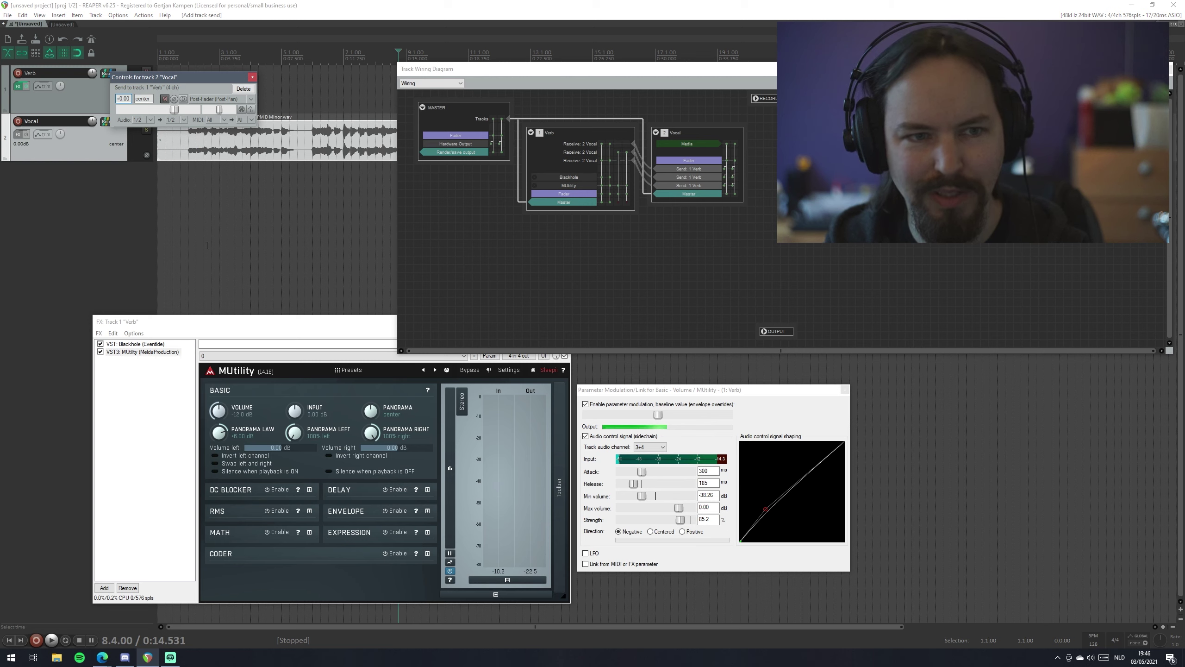
click(243, 89)
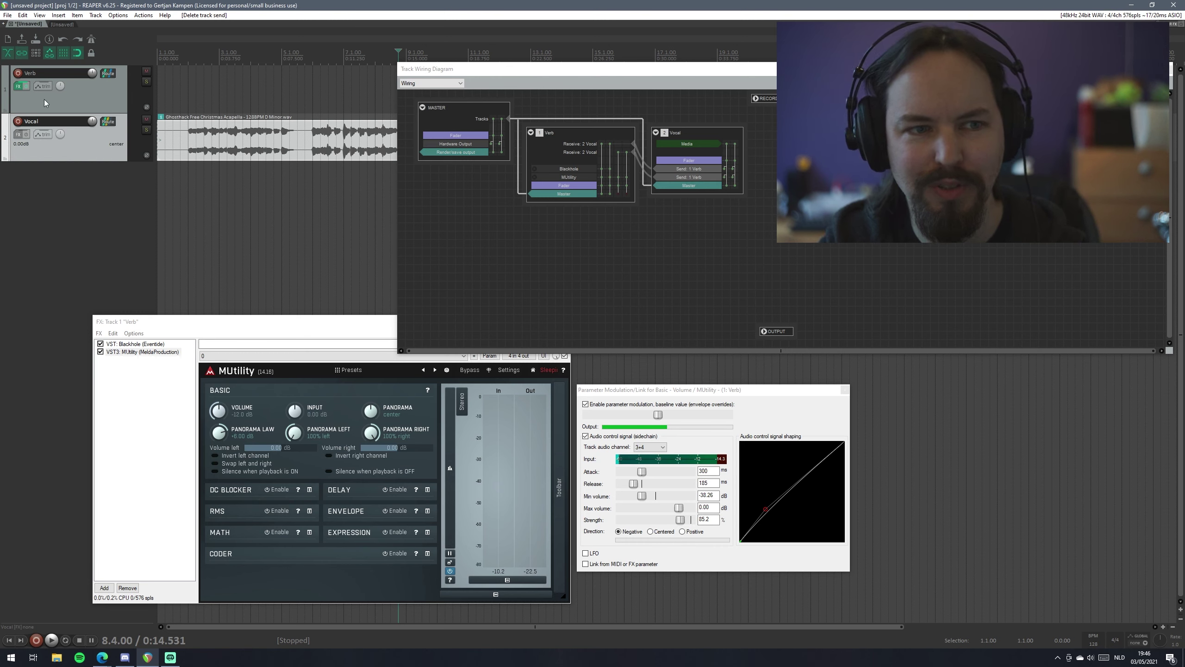
Step: Add an extra send from Vocal to Verb, examine its destination channel choices including new receiving channels, and delete that send
drag(111, 73, 111, 73)
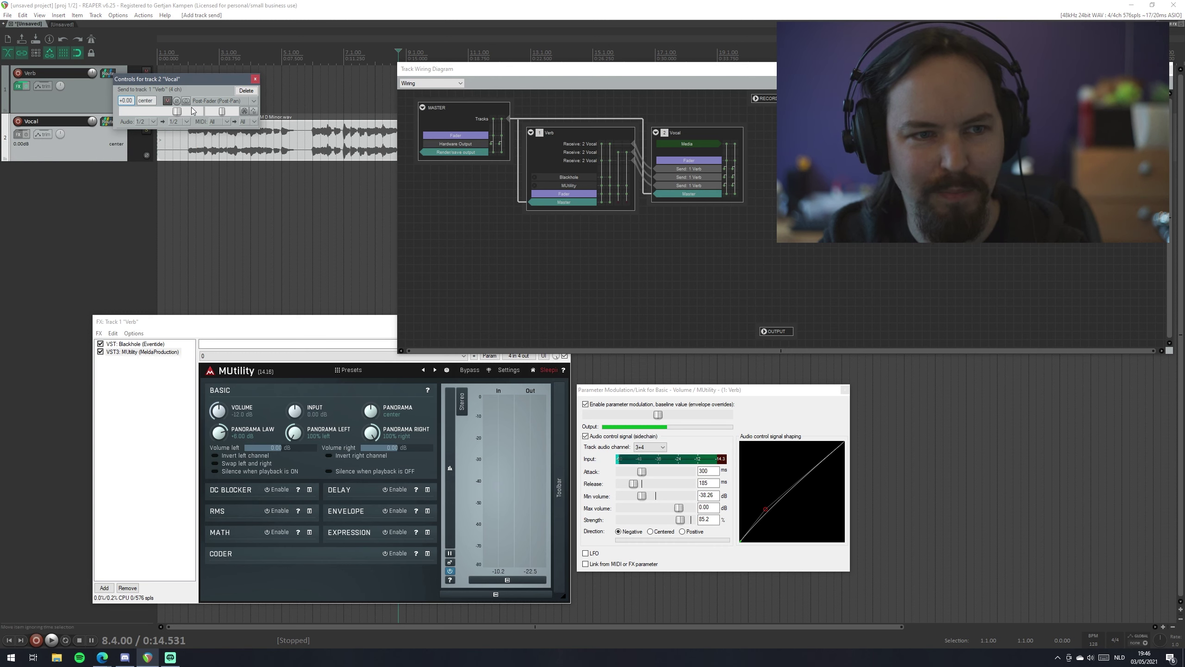
drag(196, 82, 265, 197)
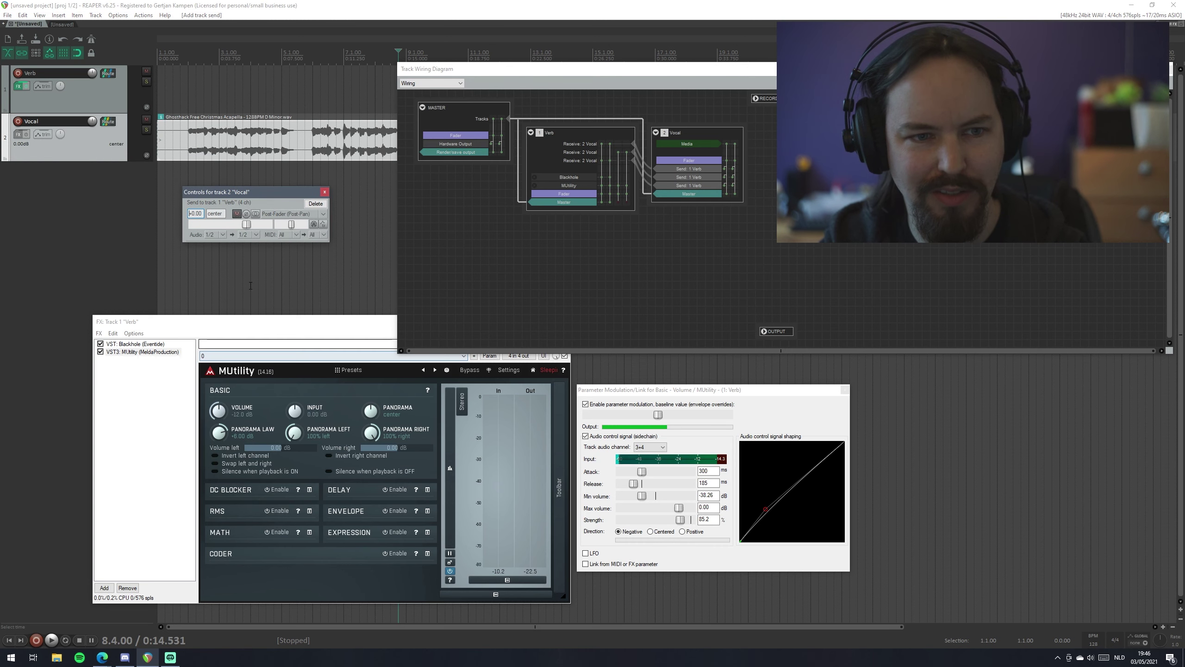
click(250, 235)
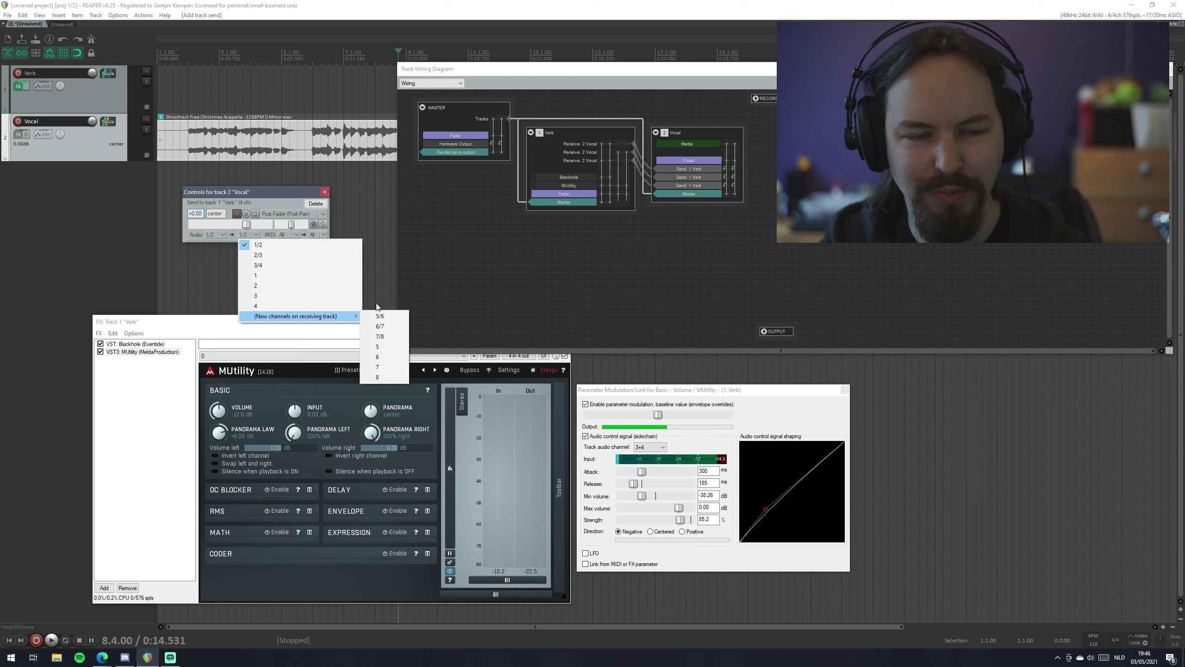
click(270, 202)
click(315, 204)
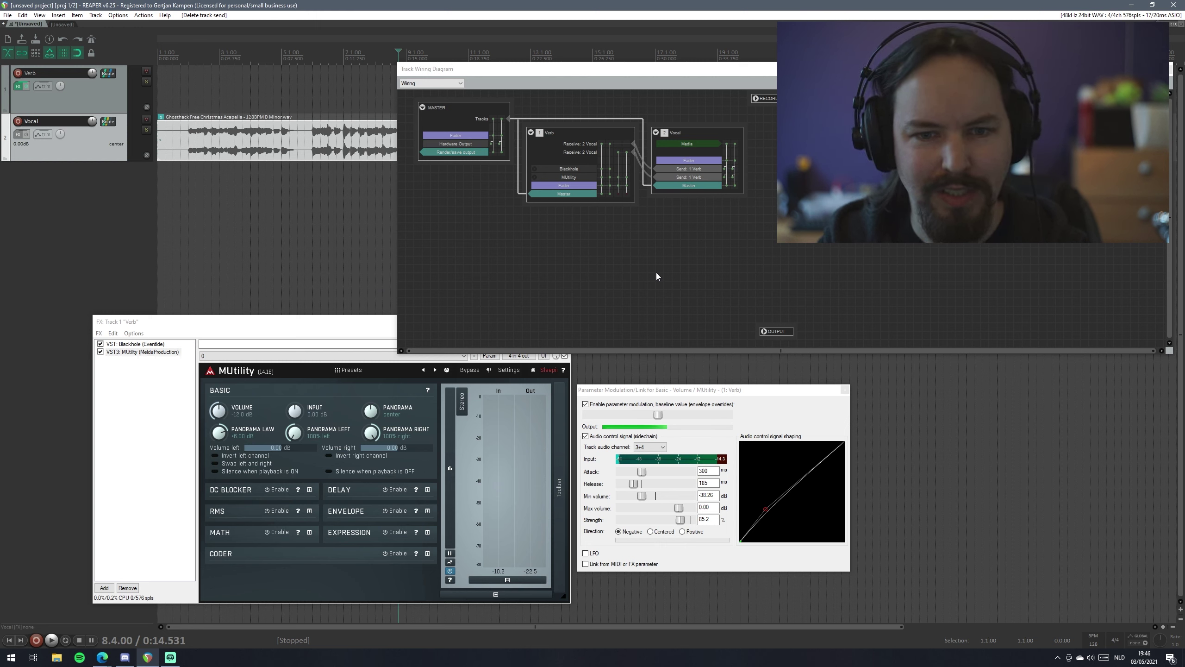
Step: Examine Verb and Vocal in the wiring diagram, and review Blackhole's Mix control and MUtility in Verb's effects chain
click(569, 158)
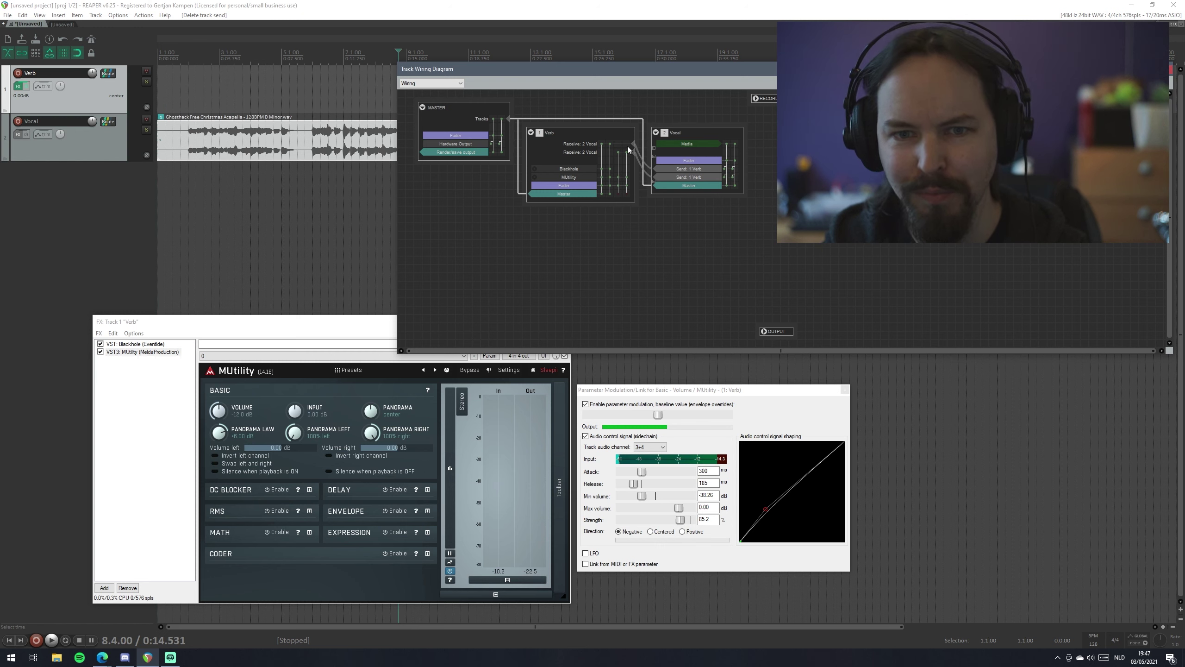
click(713, 136)
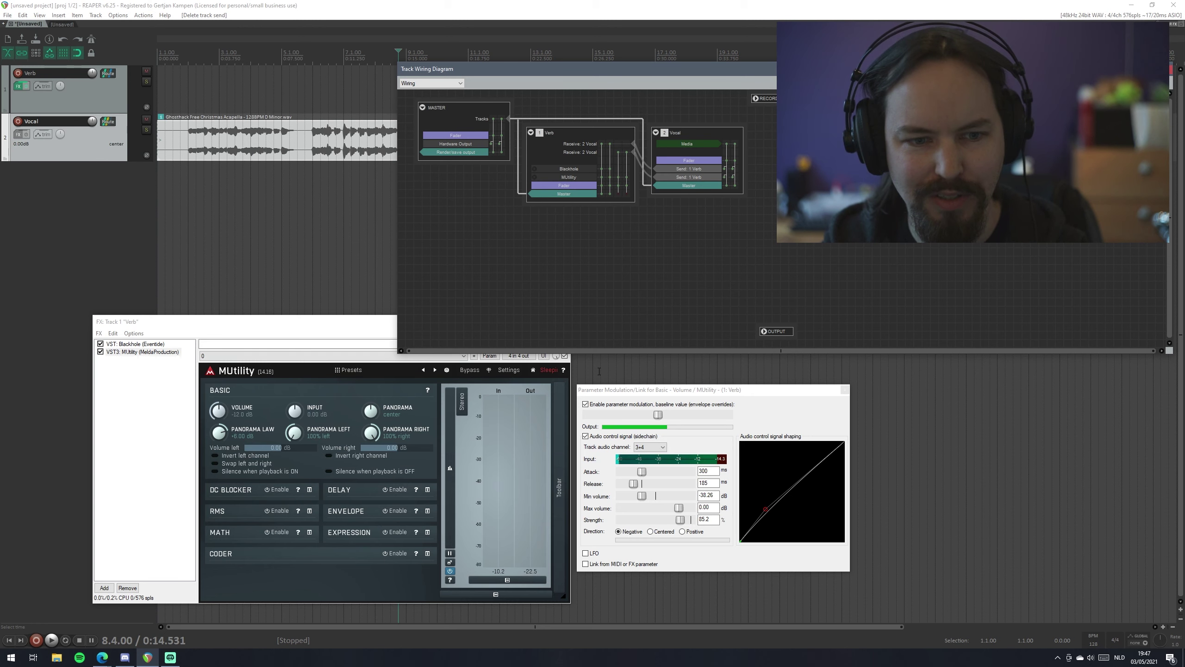
drag(268, 320, 238, 315)
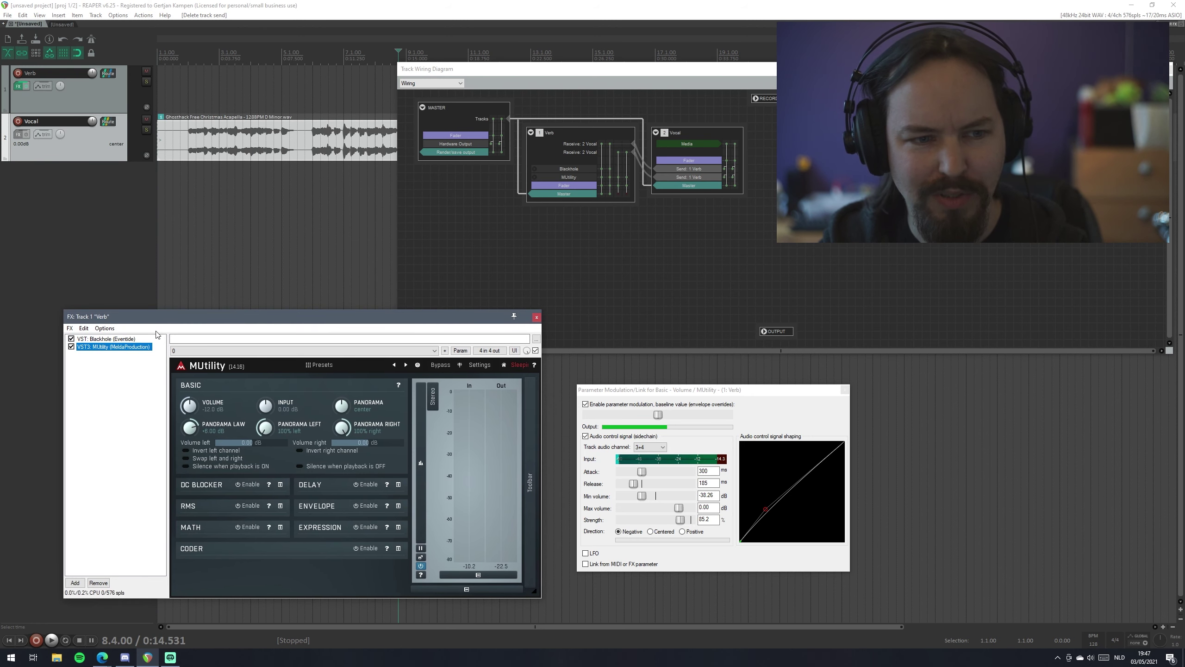
click(133, 340)
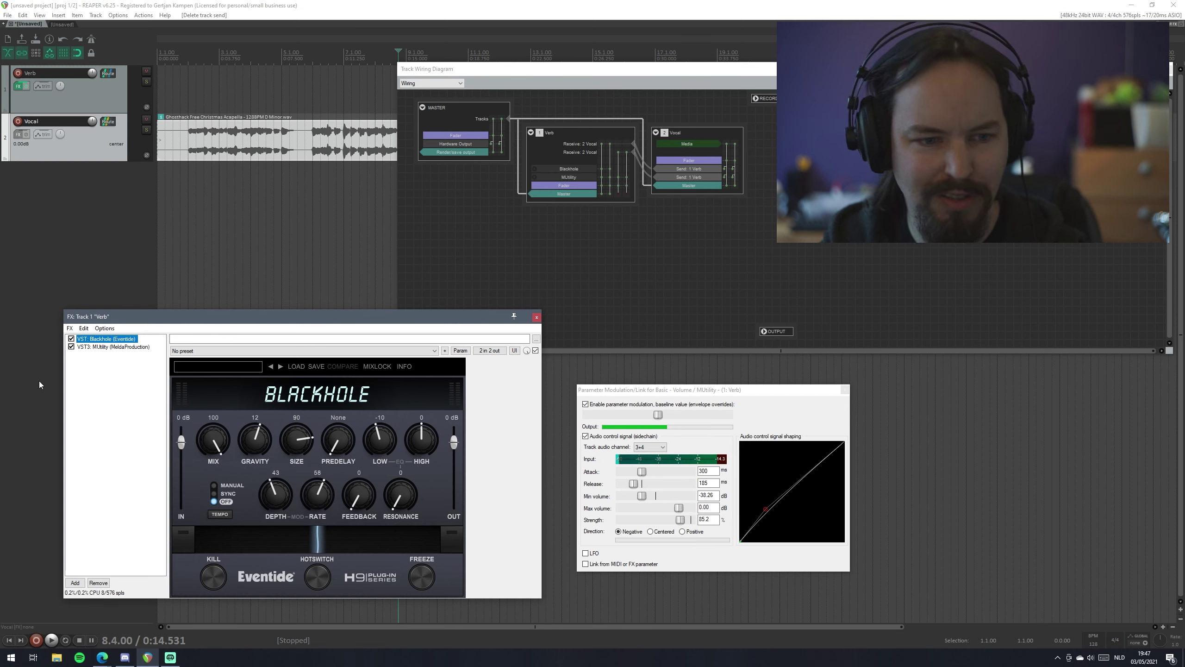
click(226, 440)
click(217, 443)
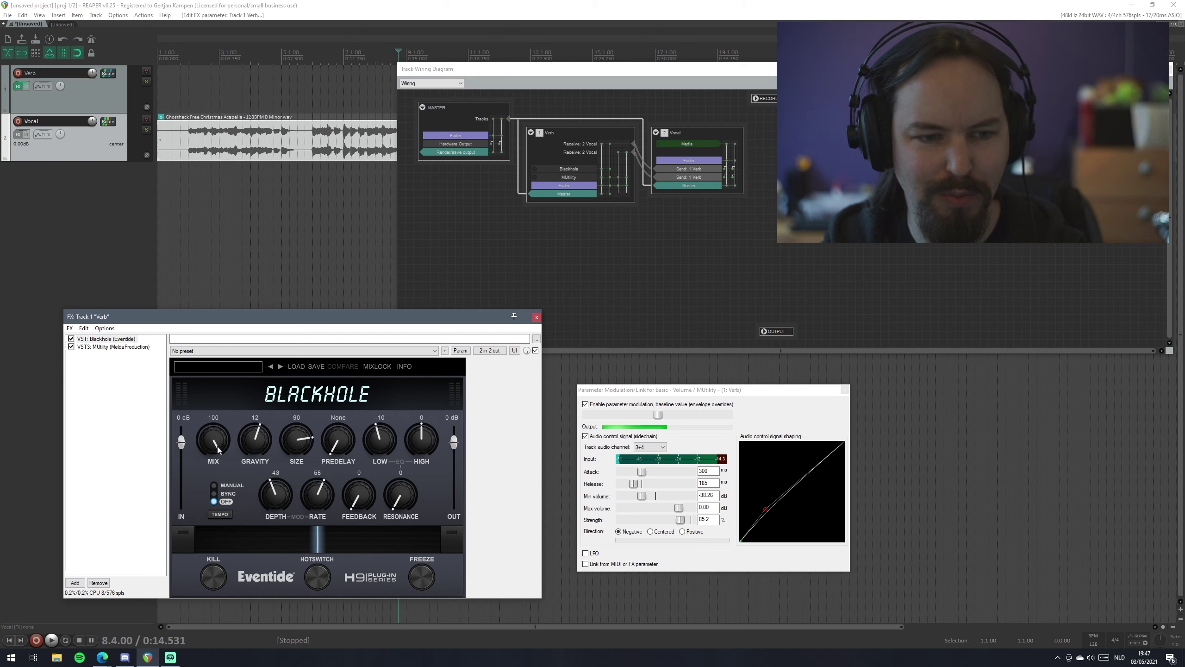
click(114, 346)
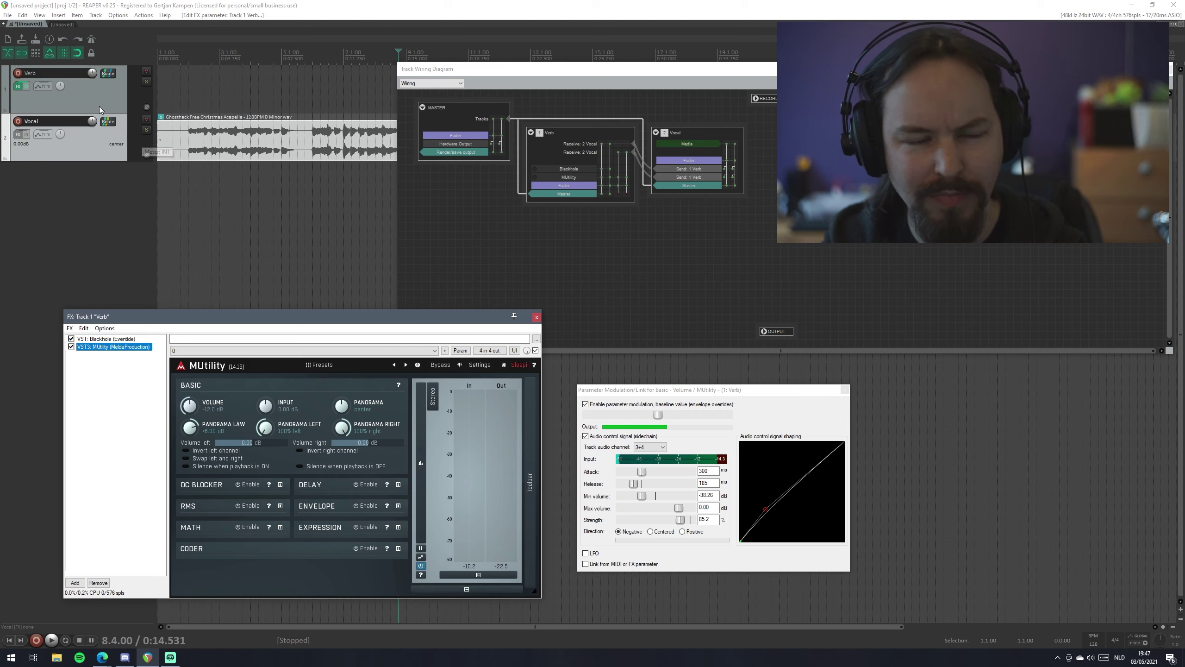
Step: From Verb's envelope list, bring up parameter modulation for MUtility's Basic - Volume and Basic - Gain, moving the Gain window away from the tracks
click(84, 84)
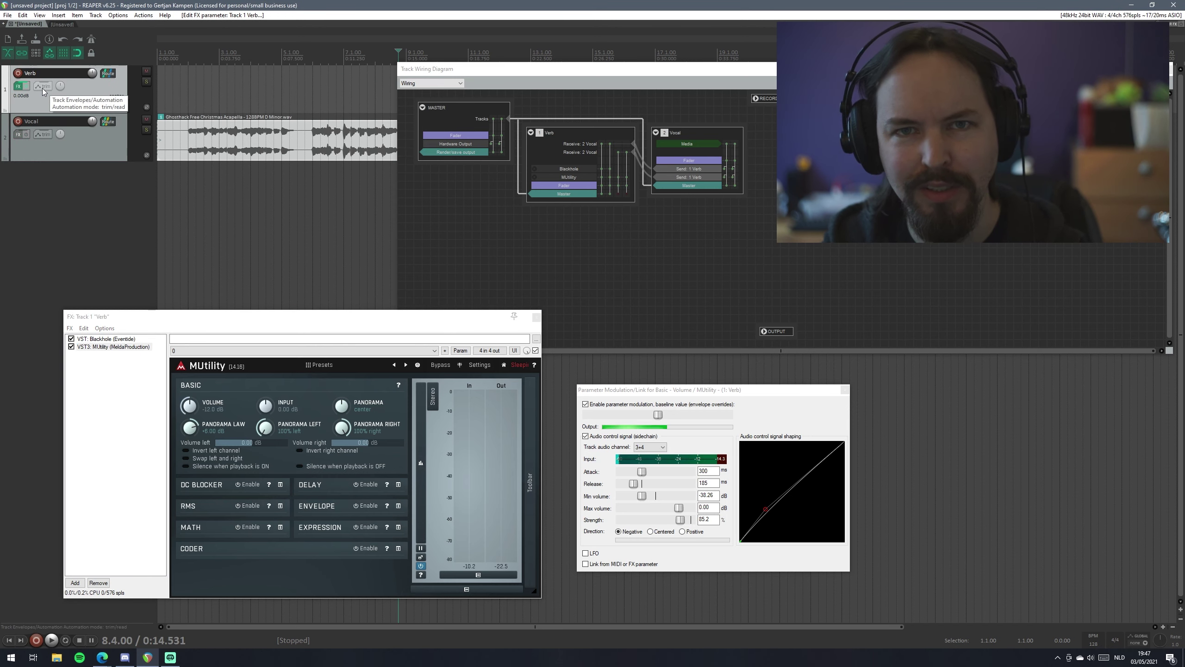
click(43, 88)
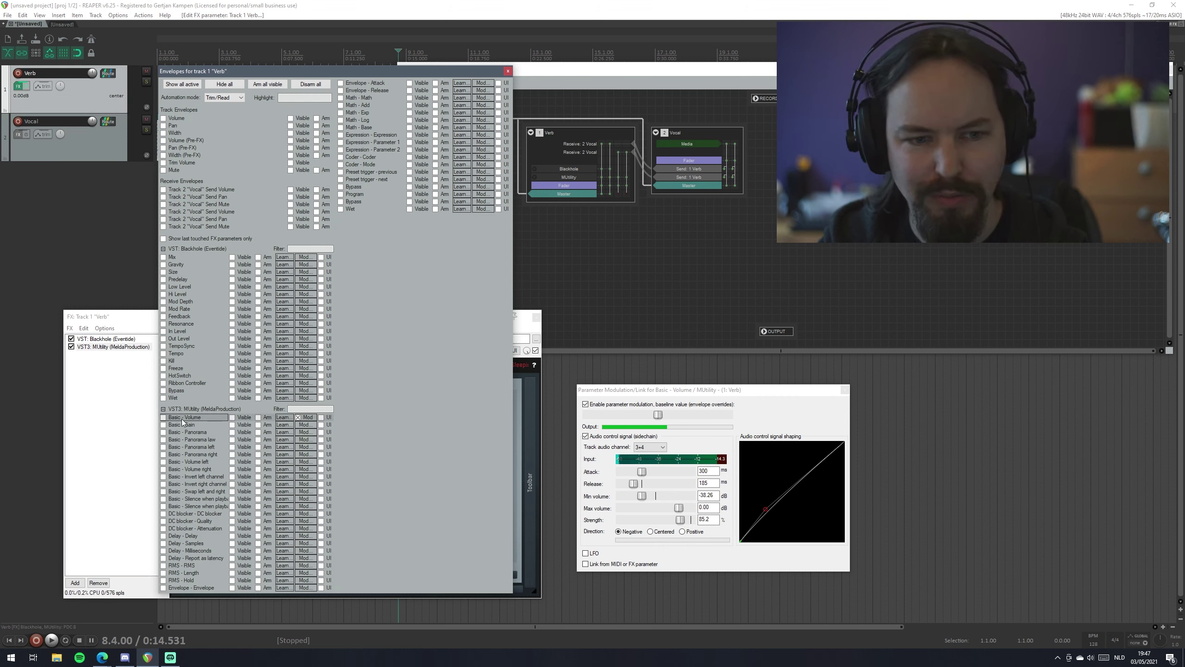
click(308, 419)
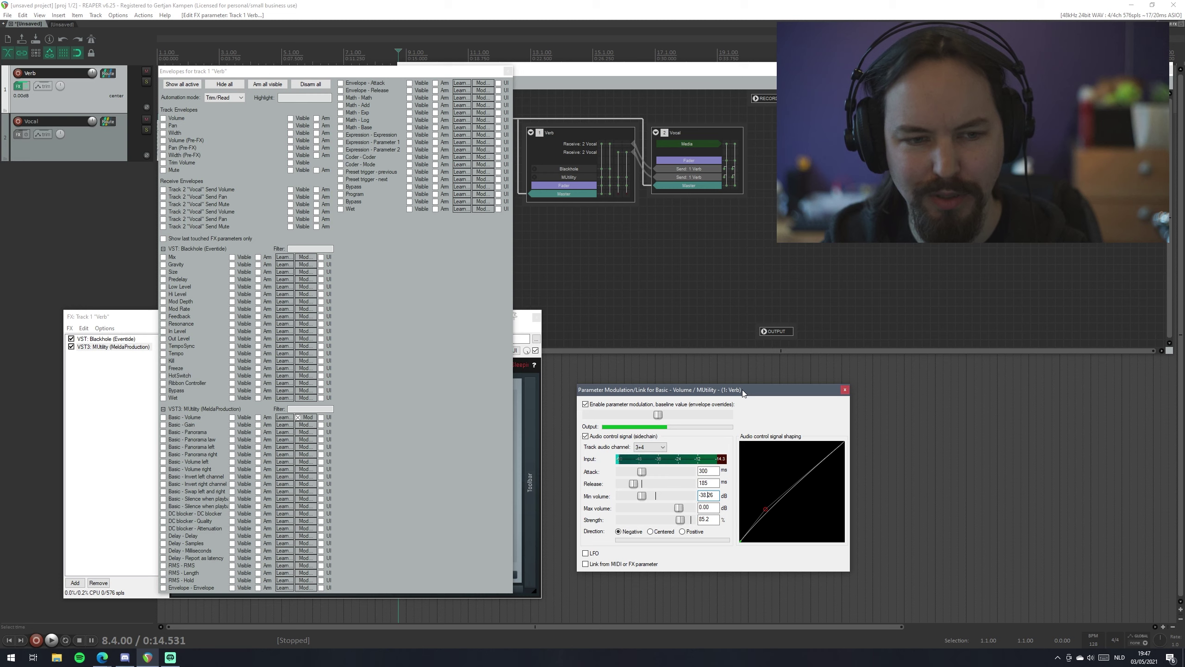
click(309, 425)
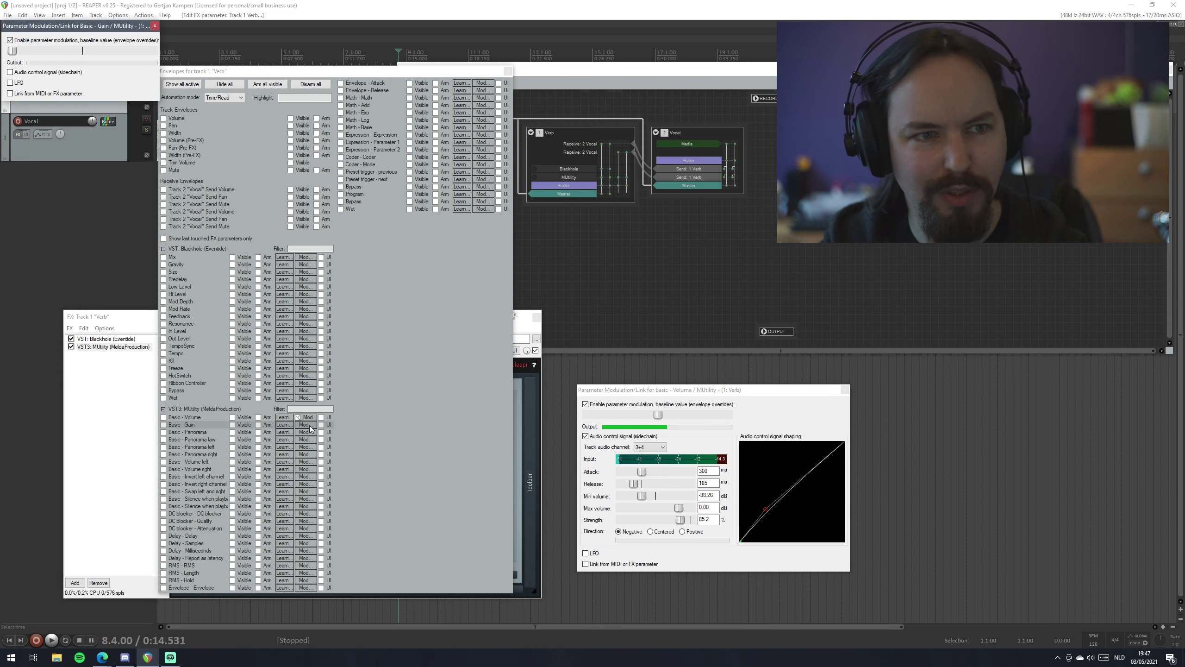
drag(79, 25, 976, 184)
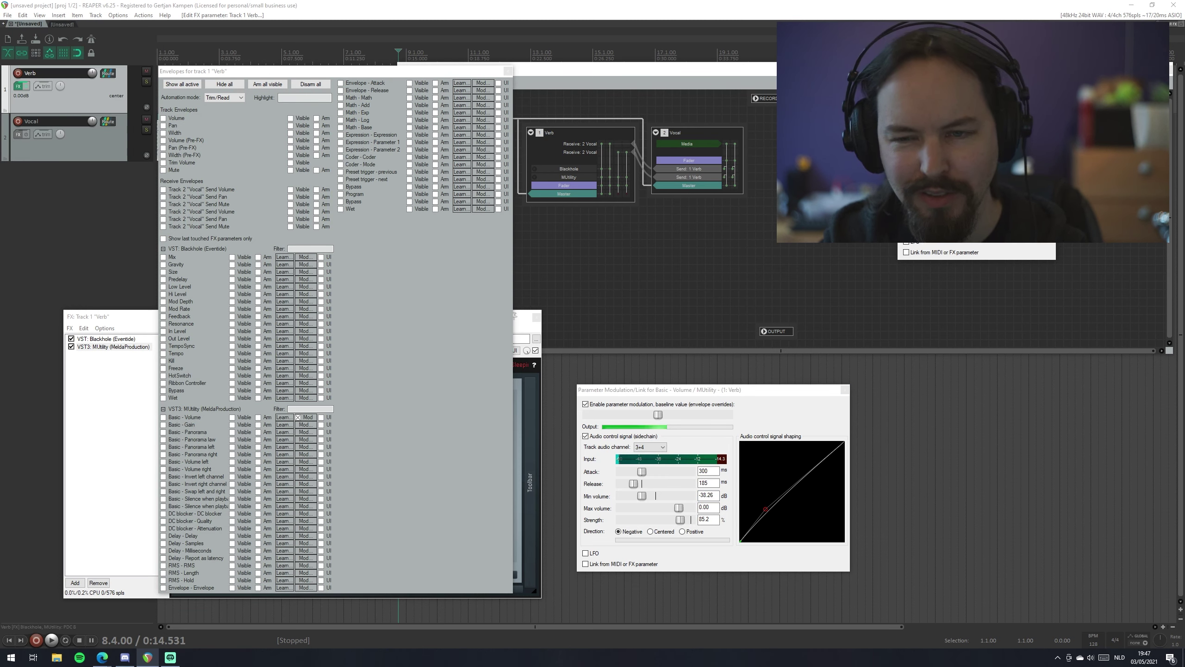